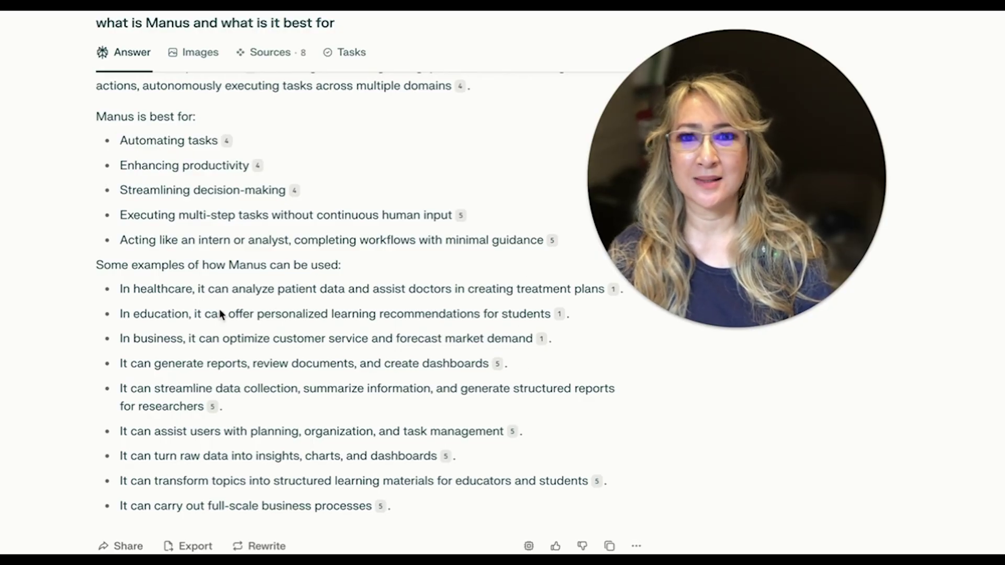
Step: Preview the pasted_content.txt brief requesting an inquiry-based mathematics literature review
scroll(46, 302, "up", 2)
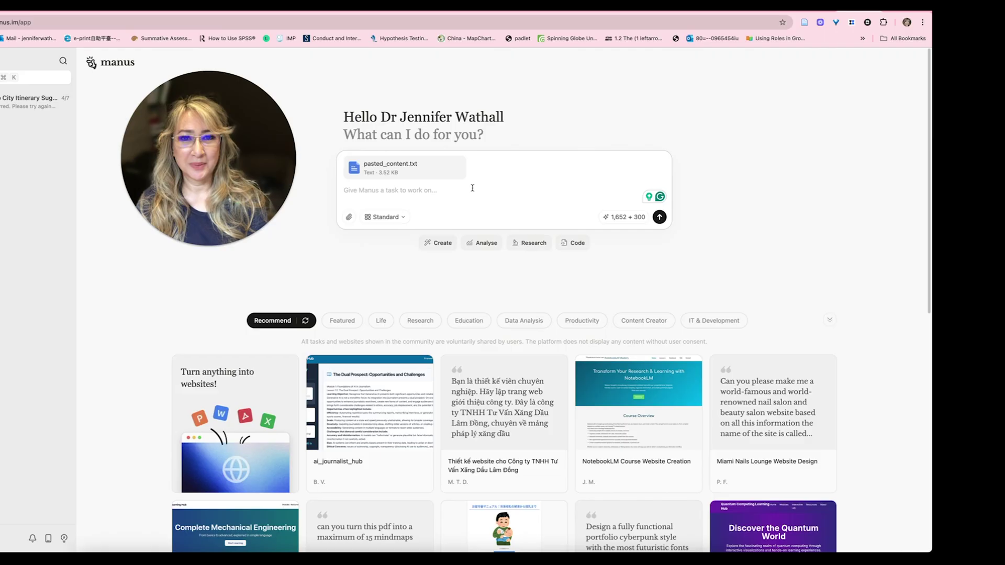
left_click(388, 169)
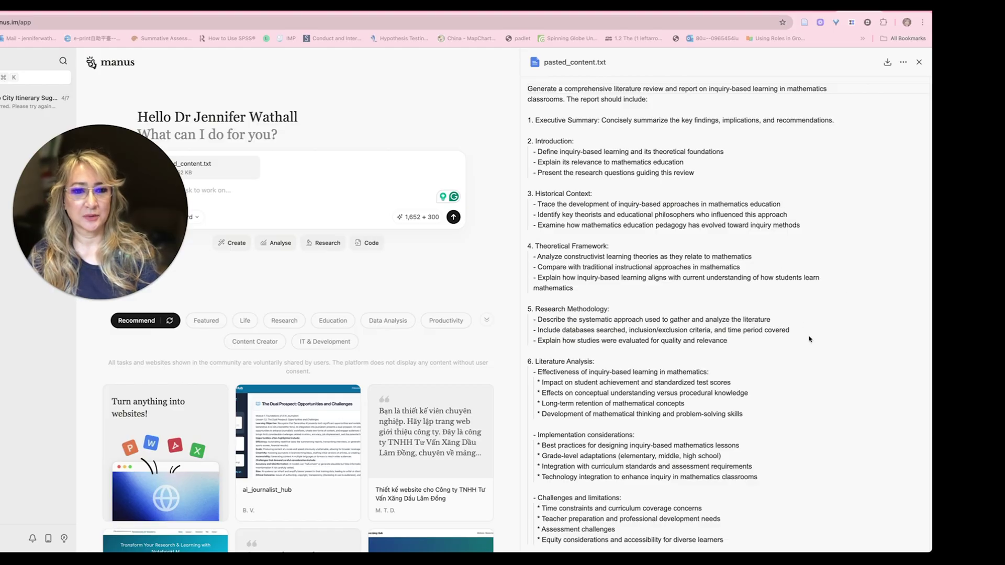
scroll(807, 341, "down", 2)
scroll(807, 340, "down", 3)
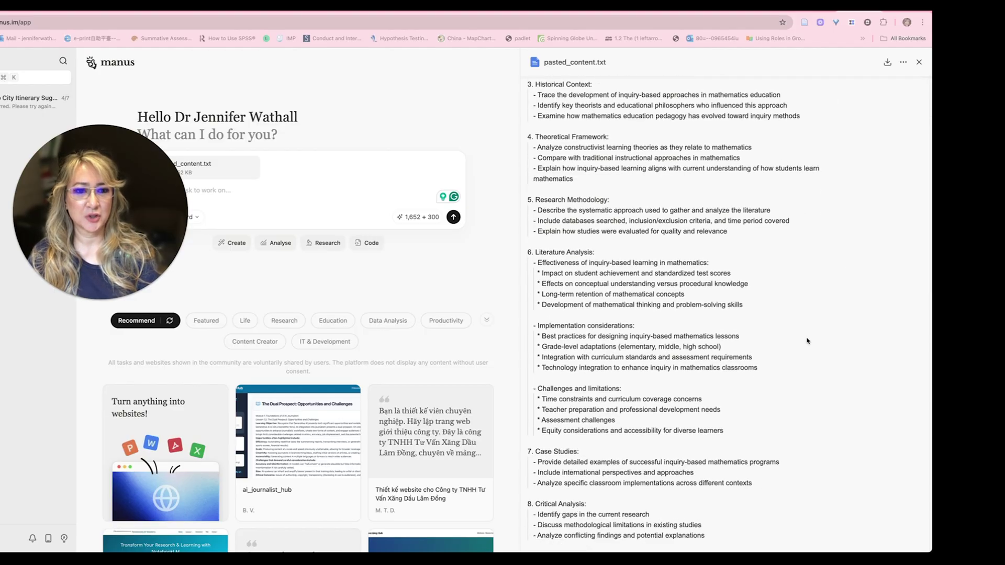
scroll(807, 341, "down", 4)
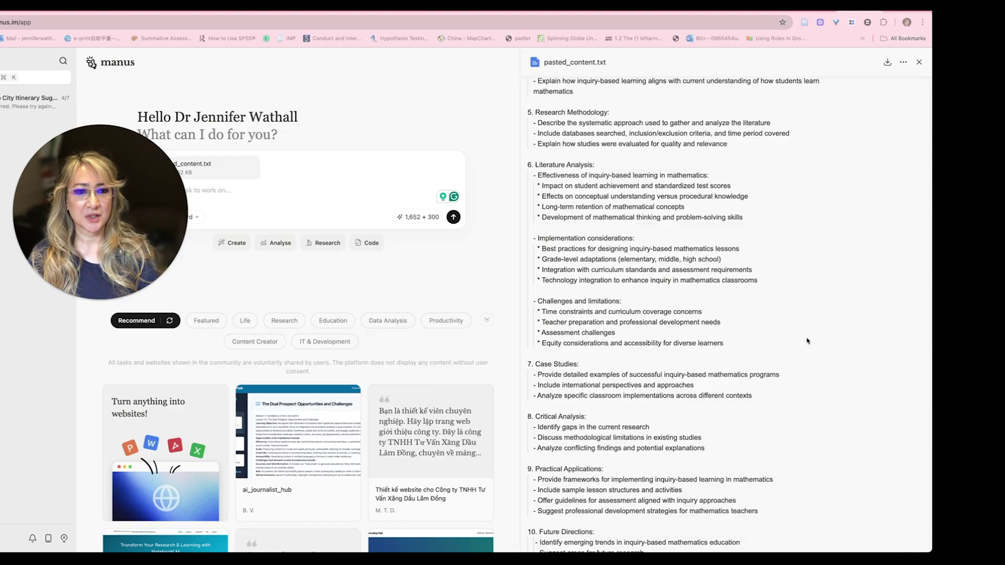
scroll(807, 341, "down", 2)
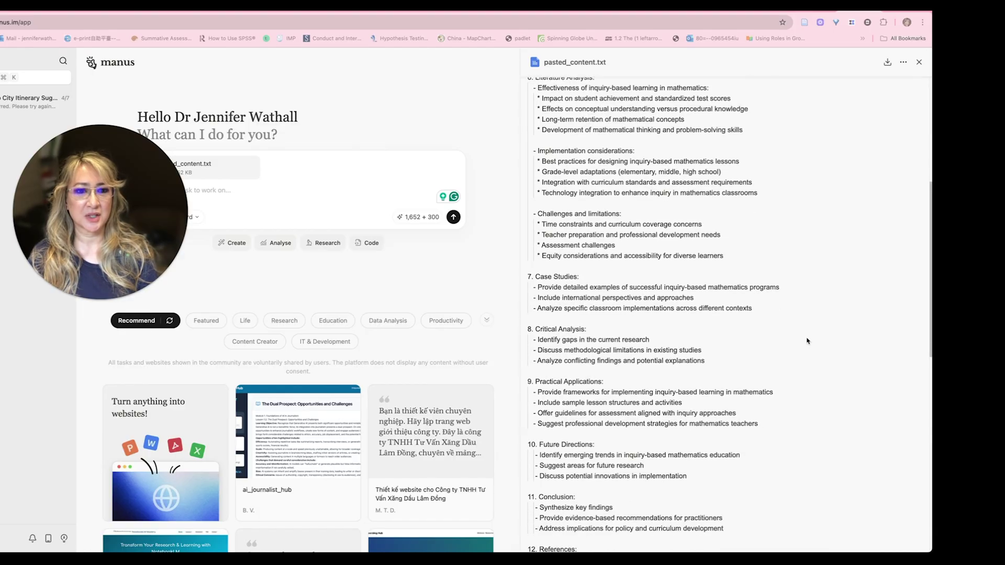
scroll(807, 341, "down", 2)
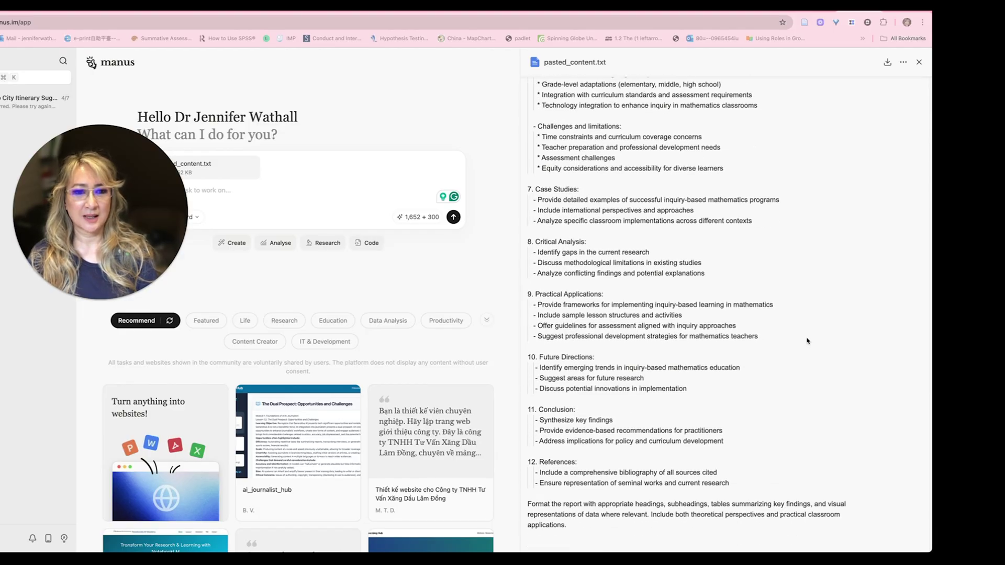
scroll(807, 341, "down", 2)
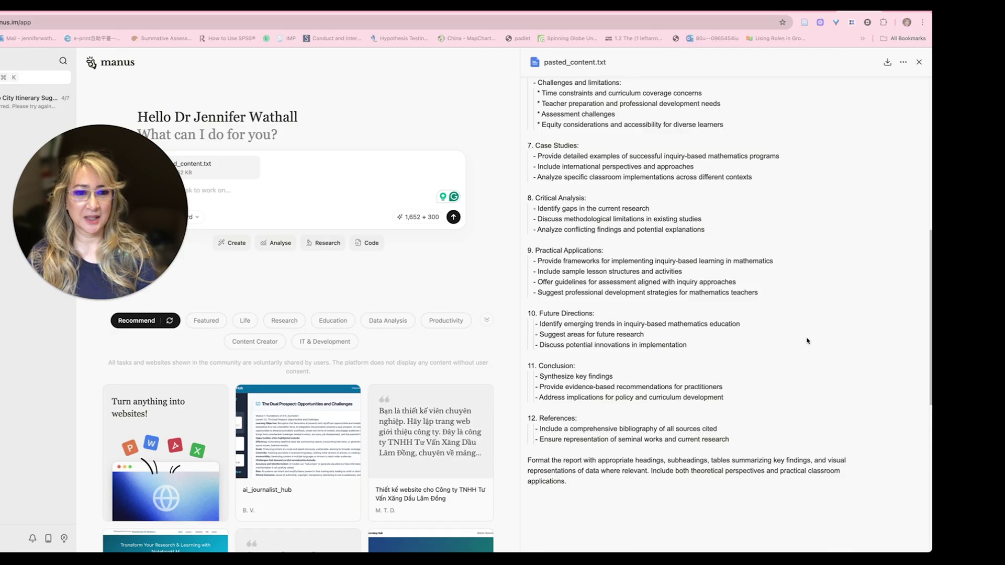
scroll(807, 341, "down", 2)
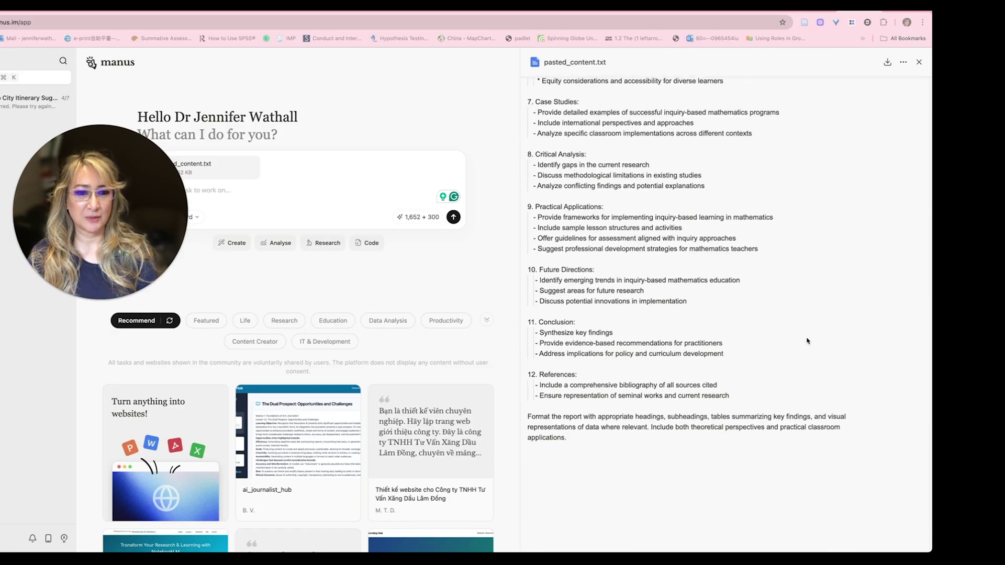
scroll(805, 340, "up", 20)
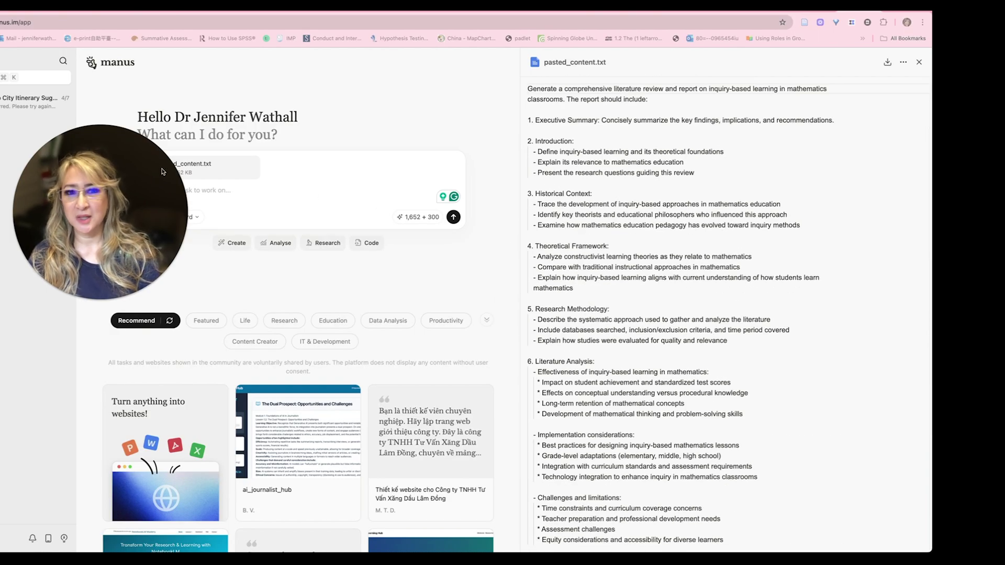
left_click_drag(132, 169, 635, 116)
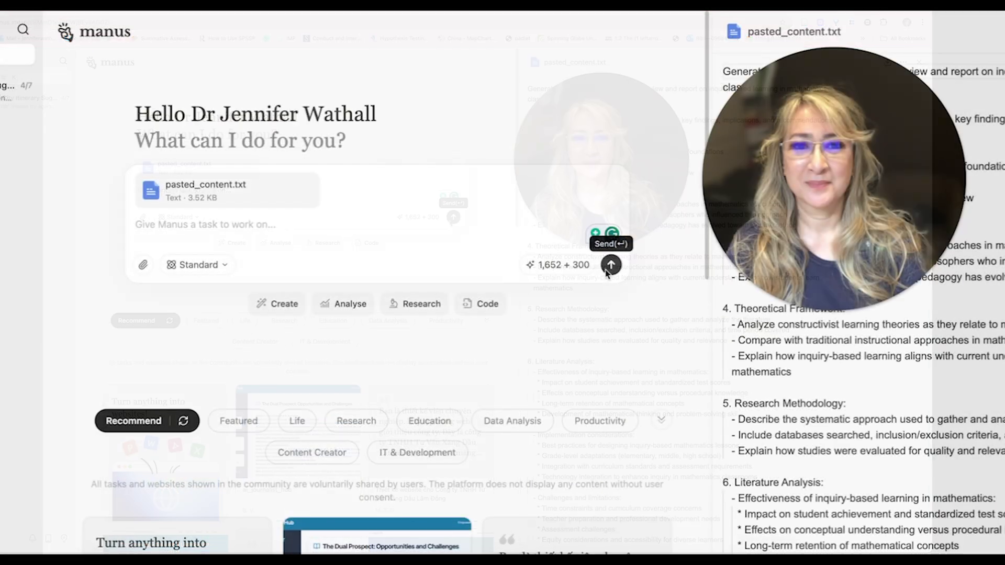
Step: Send the literature-review brief to Manus and let it complete all 8 plan steps
left_click(611, 265)
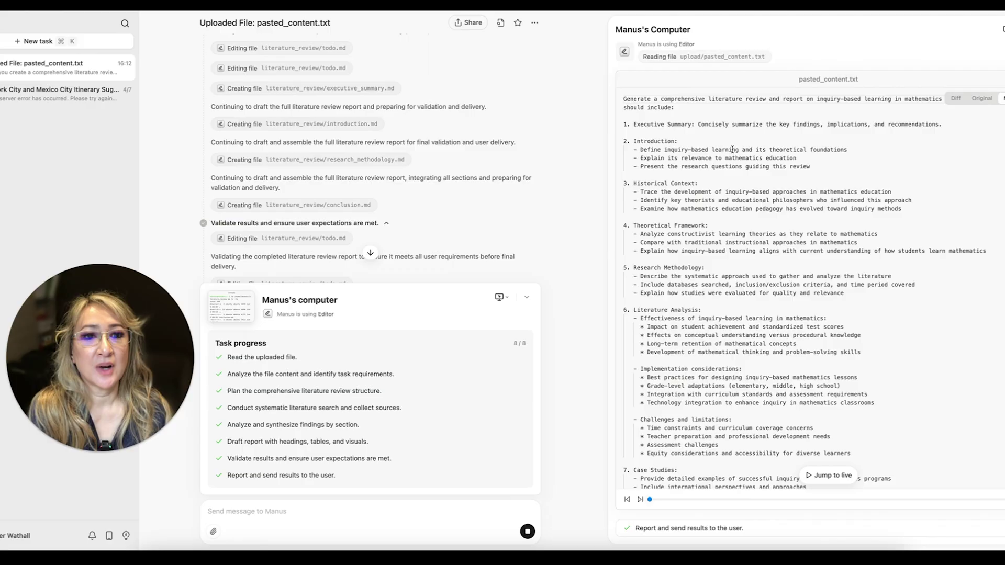
Step: Bring up Manus's Computer replay of the agent reading pasted_content.txt
left_click_drag(148, 271, 502, 82)
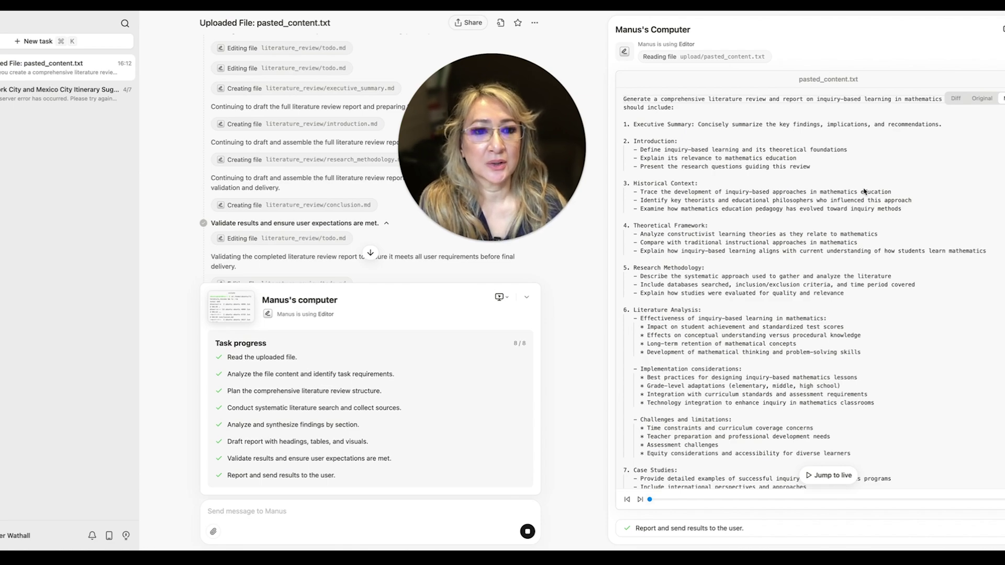
Step: Scroll through the task log and step through the replay of Manus's work
scroll(814, 201, "down", 3)
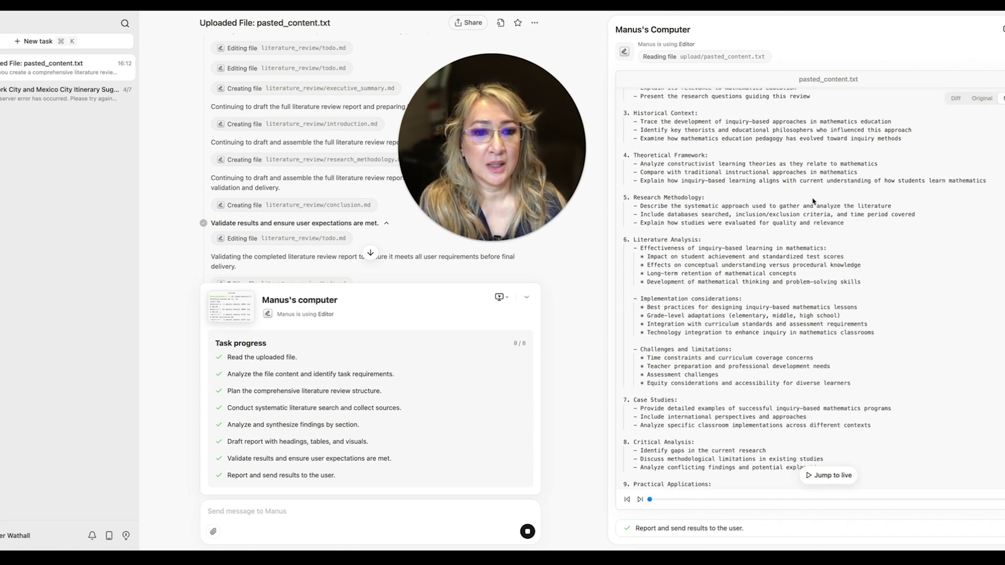
scroll(814, 201, "down", 12)
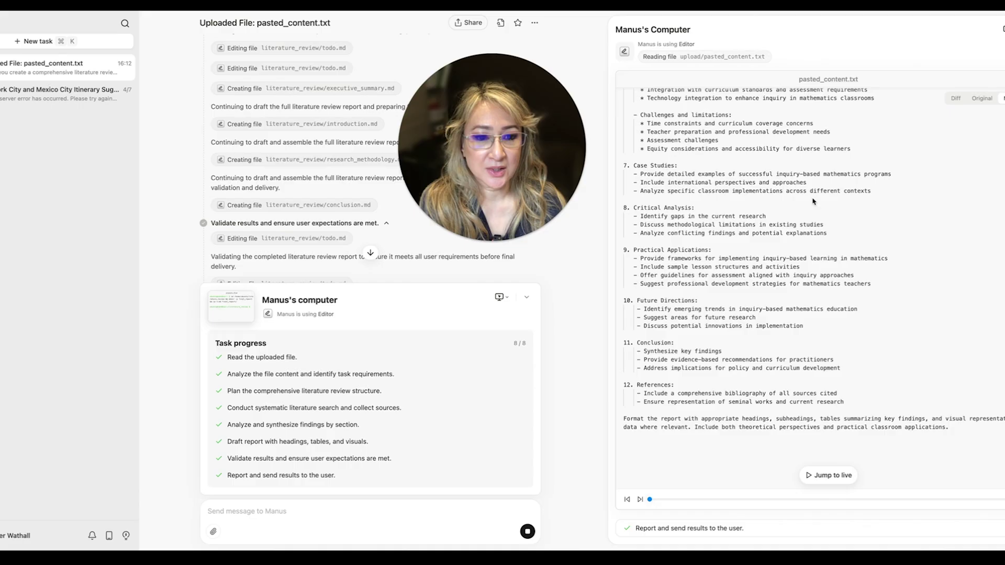
scroll(813, 201, "down", 2)
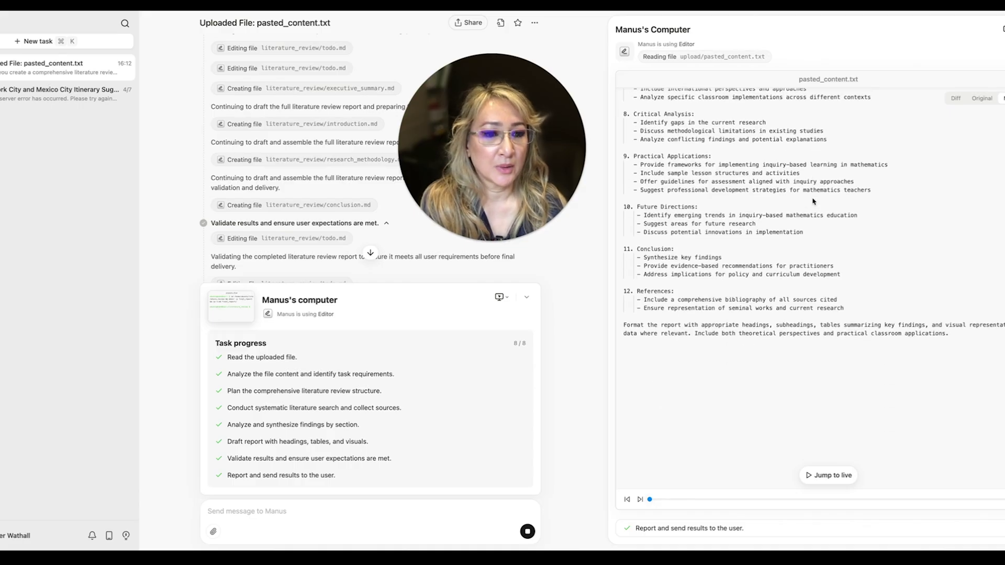
scroll(813, 201, "down", 9)
scroll(814, 201, "up", 20)
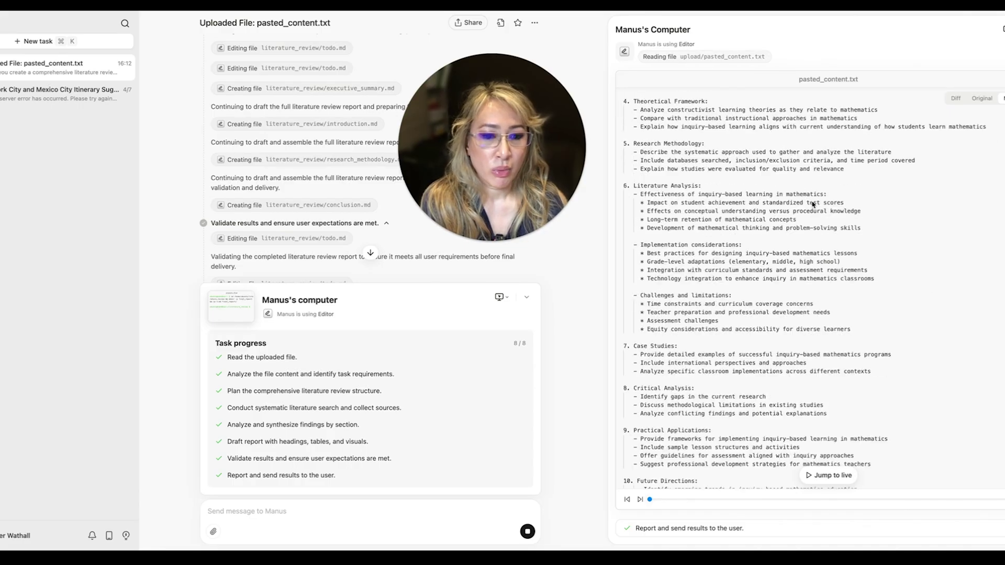
scroll(813, 204, "up", 5)
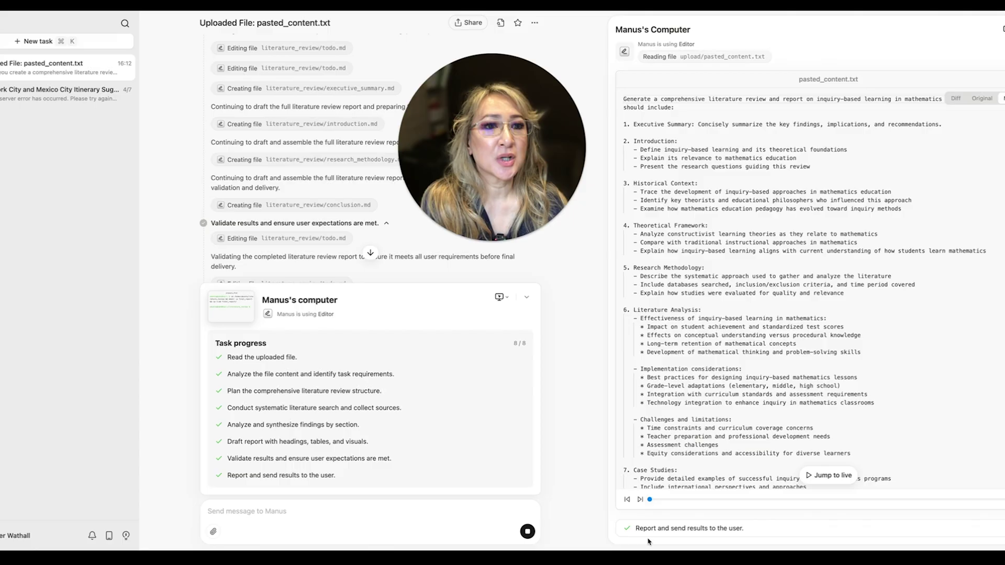
left_click(654, 500)
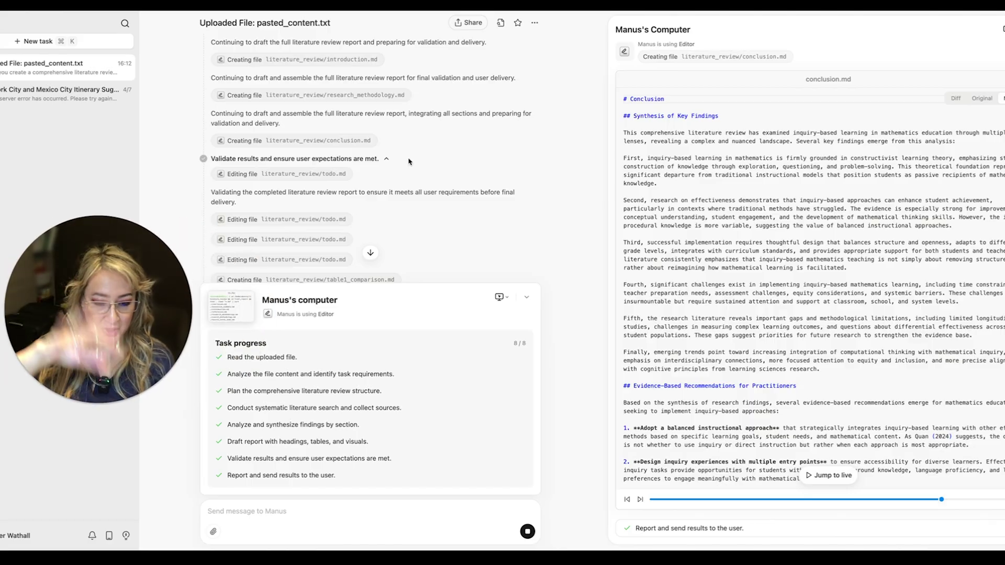
Step: Replay the source_notes_frontiers.md creation, then view the source_notes_eric_study.md notes
scroll(369, 165, "up", 3)
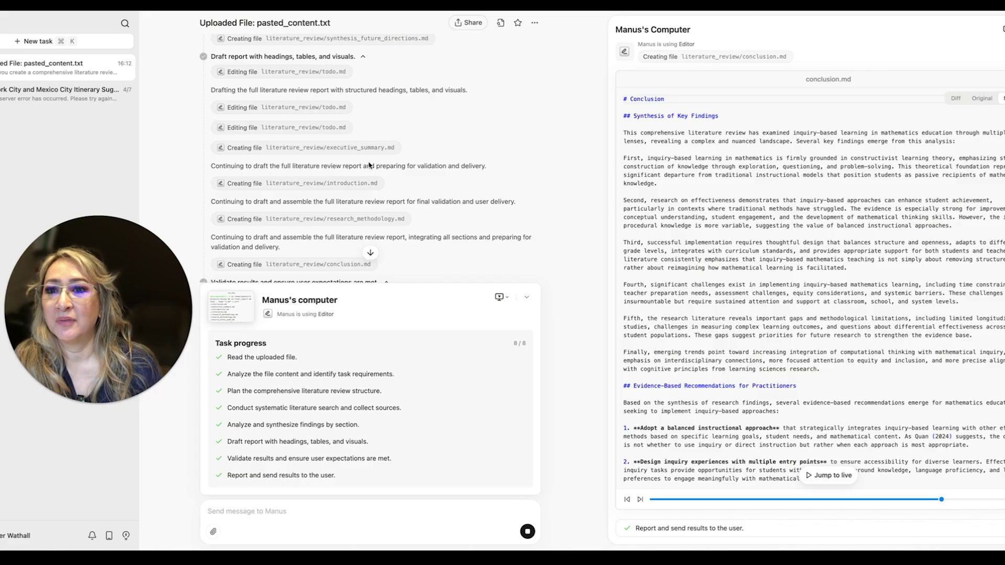
scroll(370, 164, "up", 15)
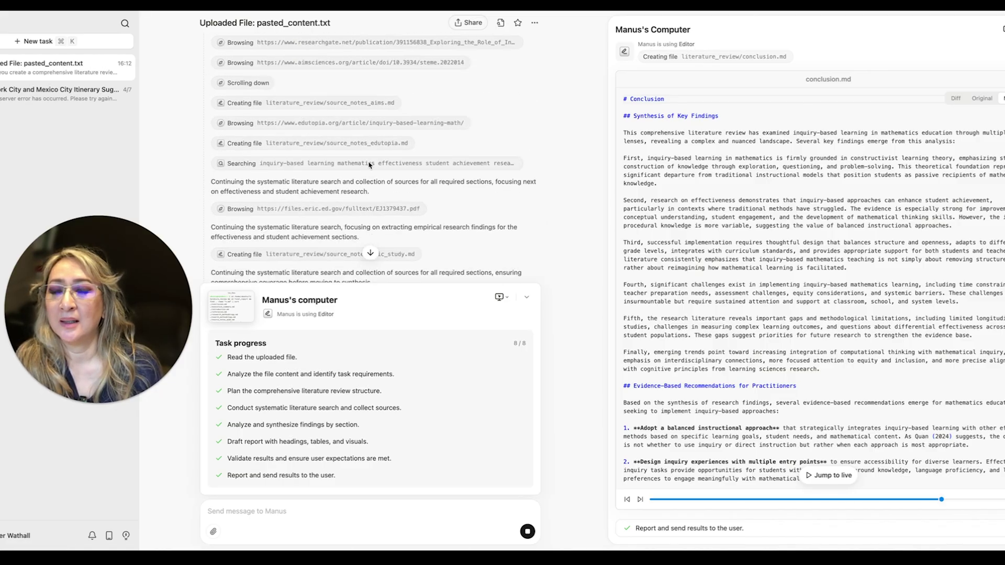
scroll(370, 165, "up", 10)
scroll(369, 165, "down", 2)
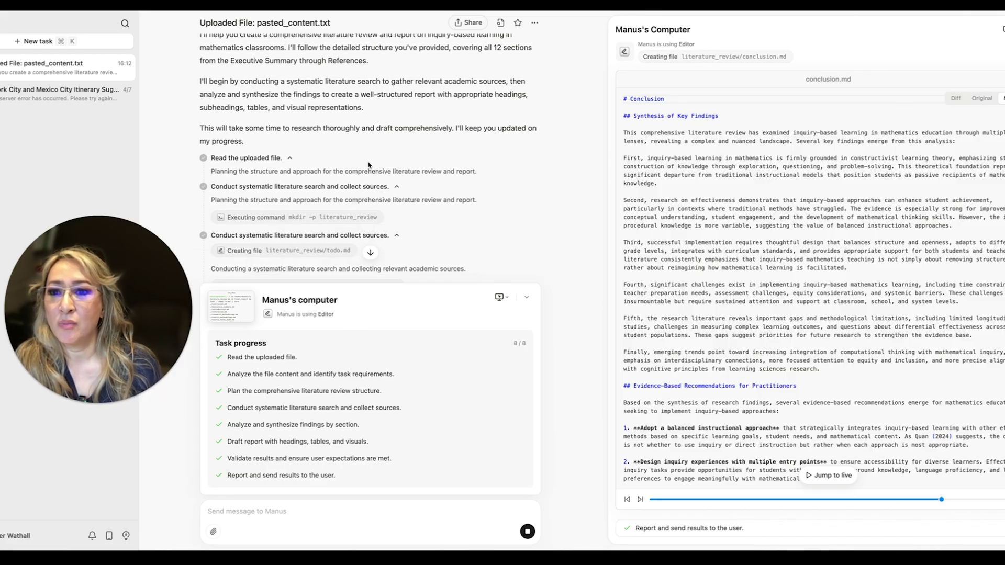
scroll(369, 165, "down", 3)
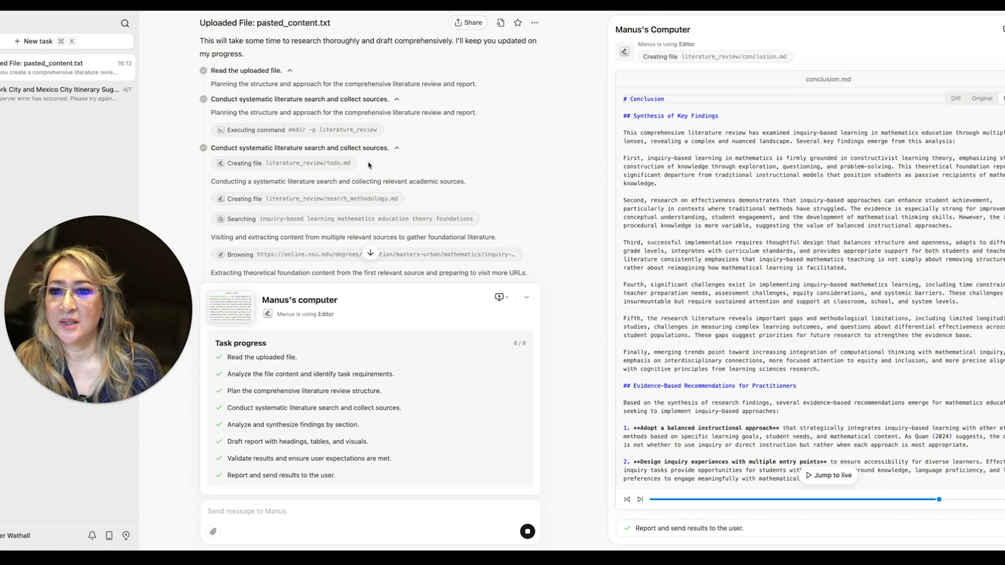
scroll(369, 165, "down", 3)
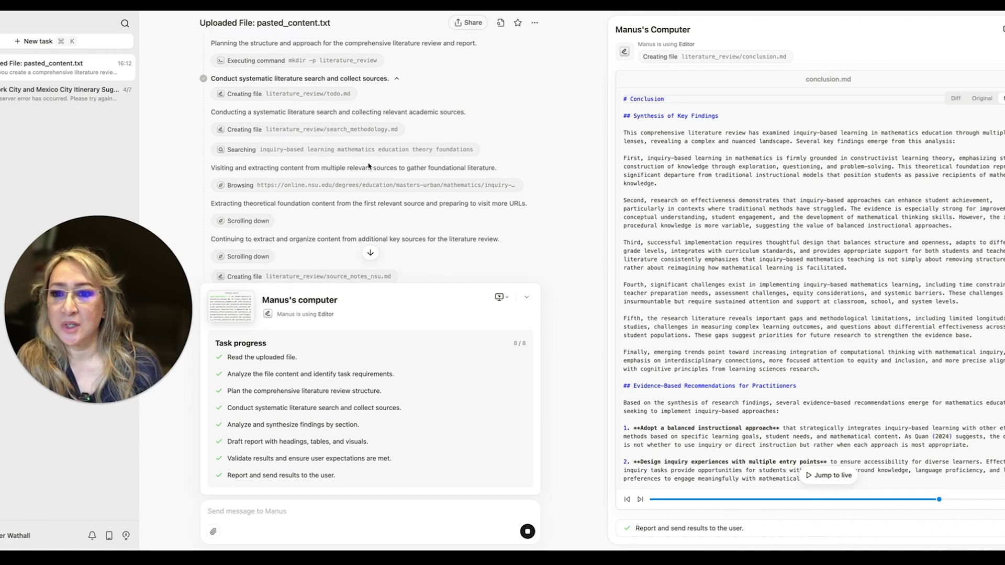
scroll(369, 167, "down", 15)
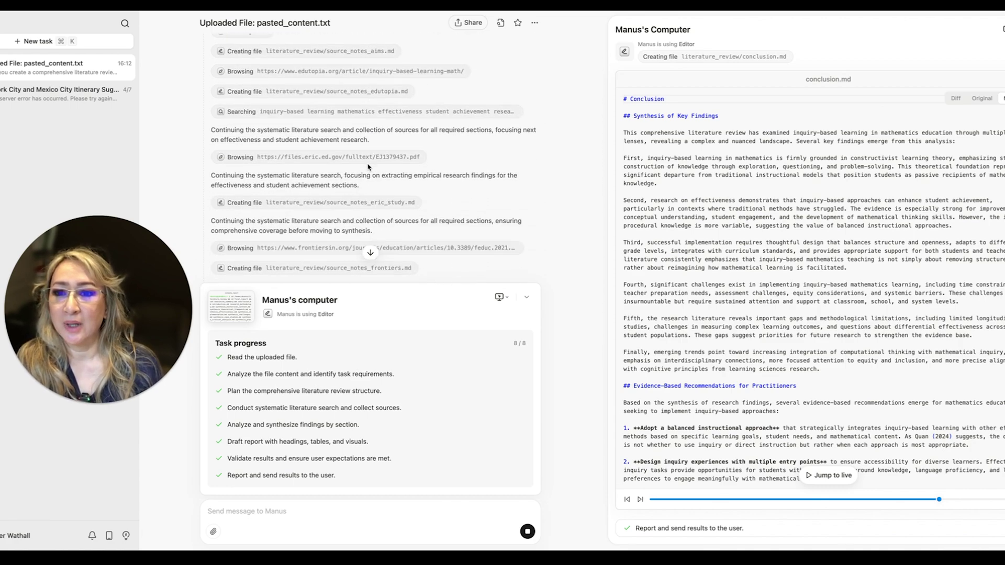
scroll(369, 166, "down", 2)
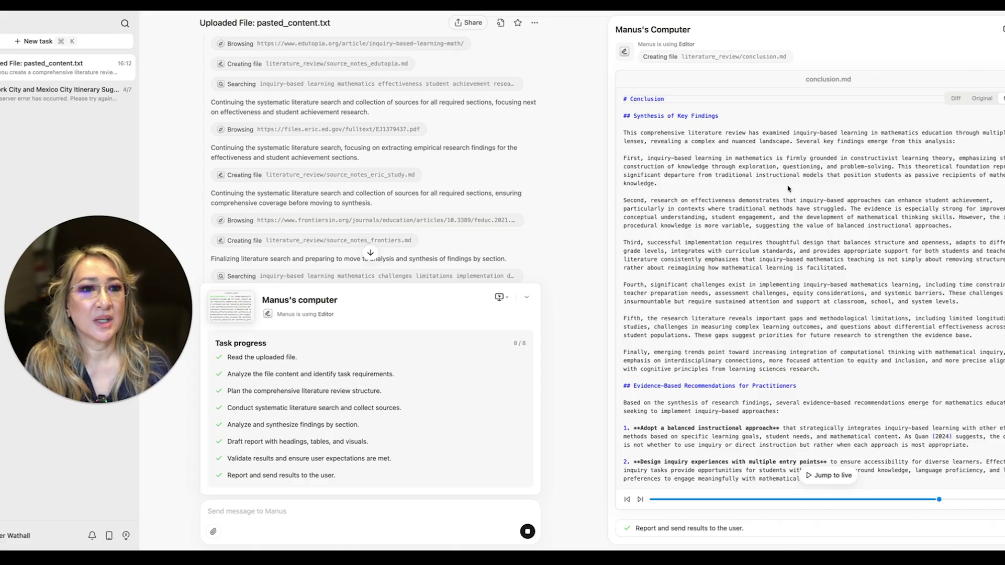
left_click(252, 242)
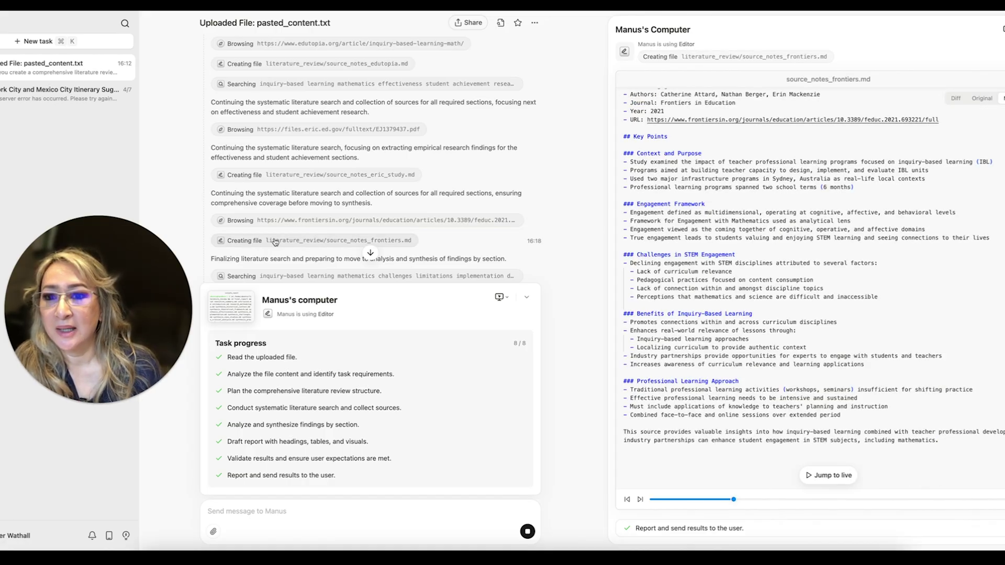
left_click(340, 177)
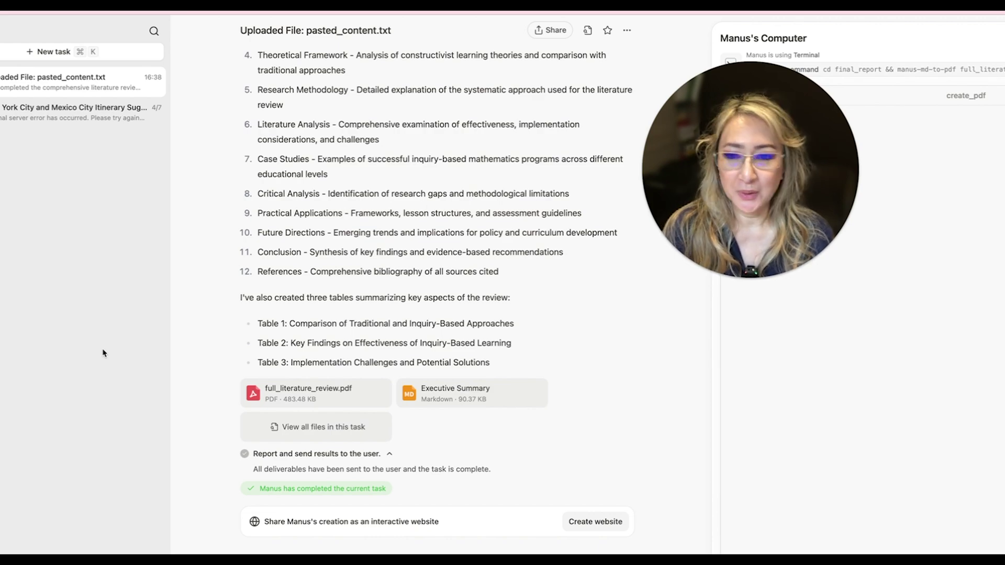
Step: Review the completion summary of sections and three tables, then open full_literature_review.pdf
scroll(241, 332, "up", 3)
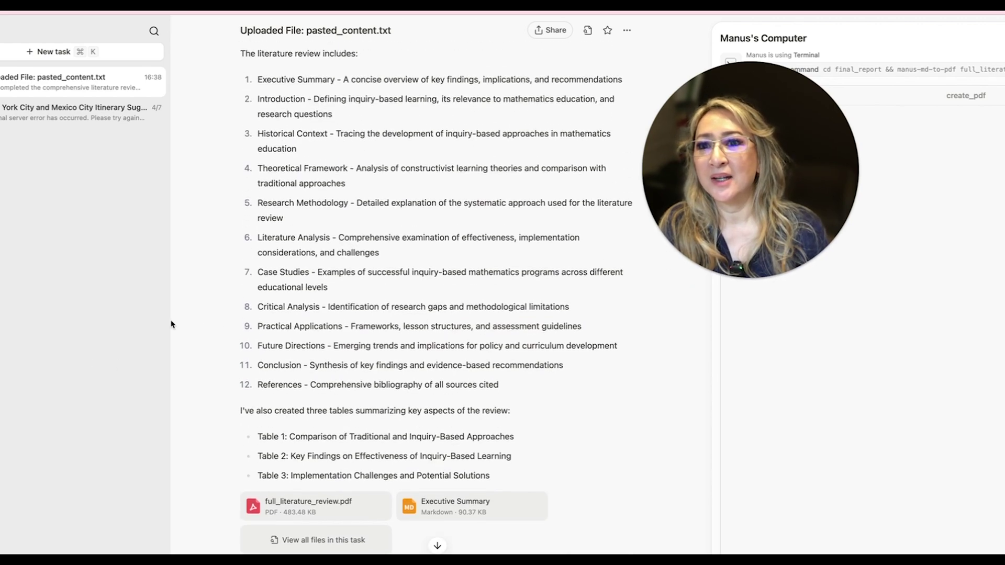
scroll(171, 325, "up", 5)
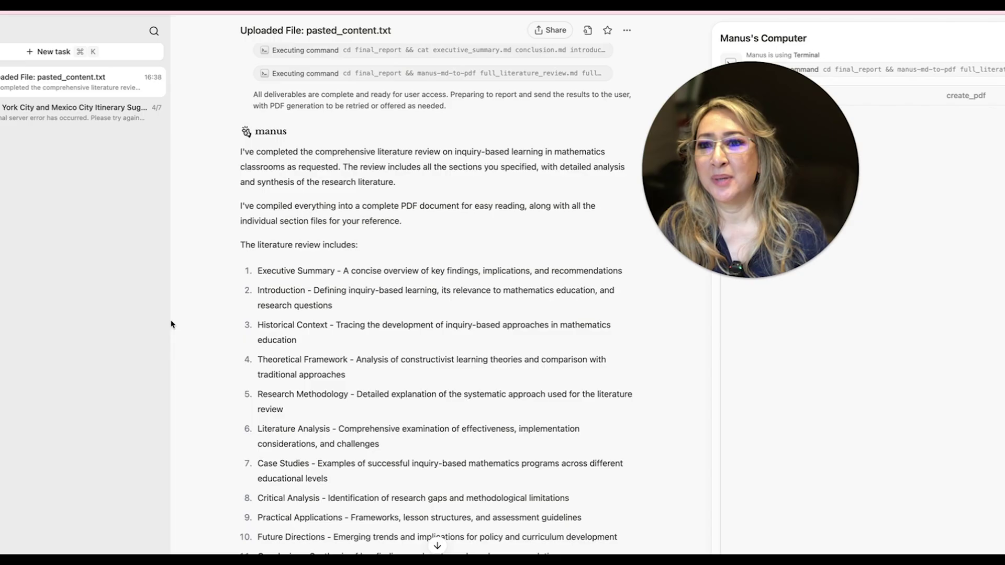
scroll(171, 325, "down", 2)
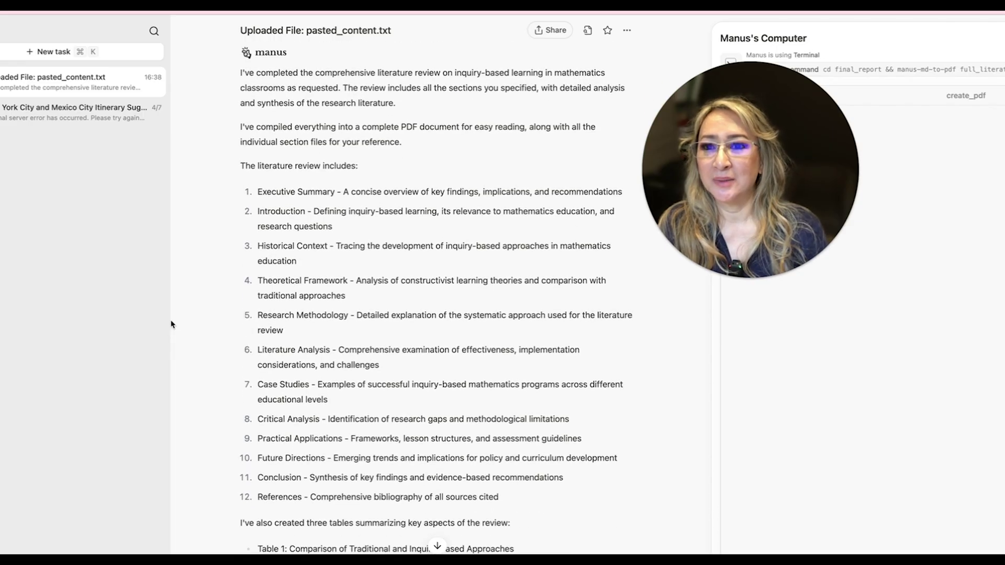
scroll(171, 325, "down", 3)
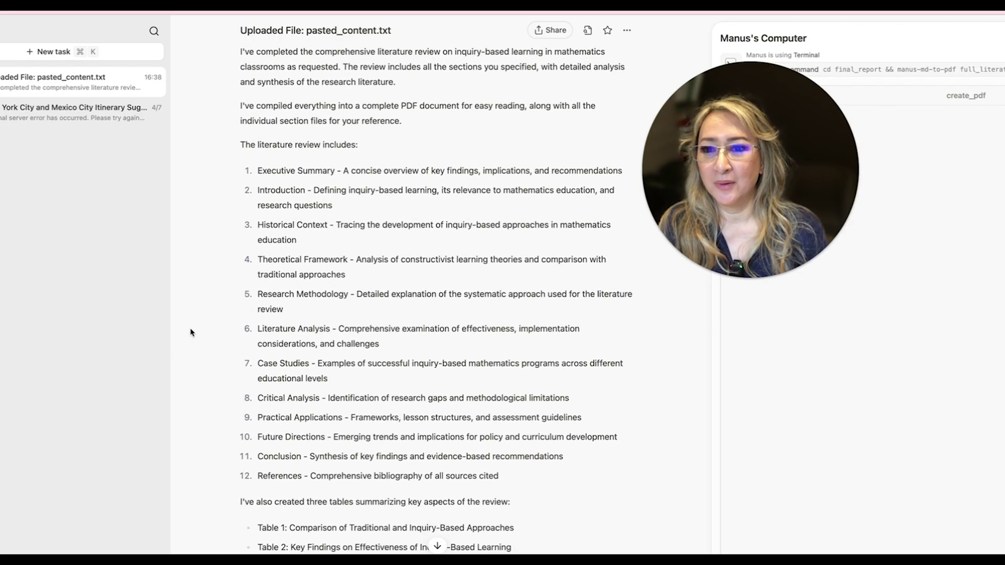
scroll(186, 333, "down", 3)
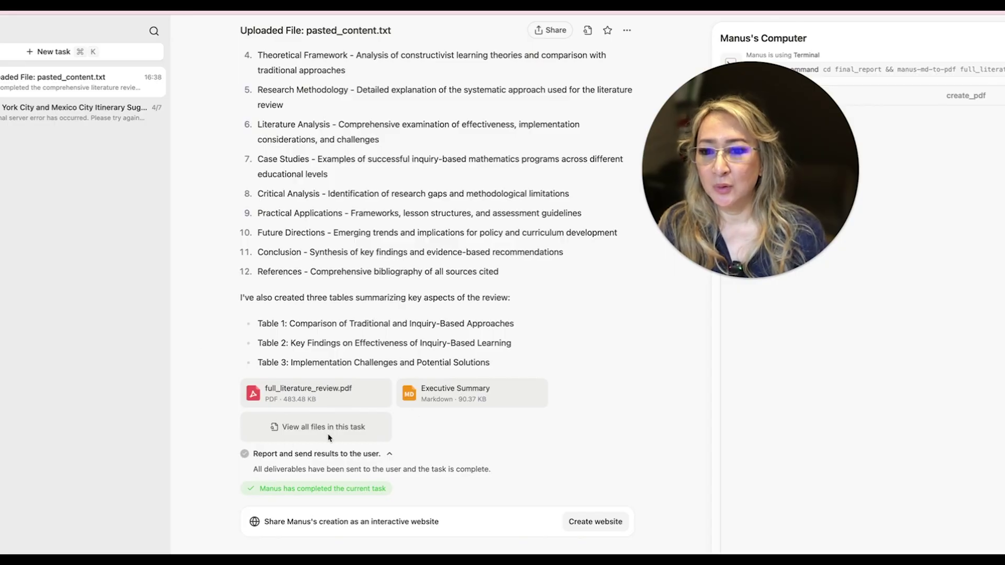
left_click(280, 396)
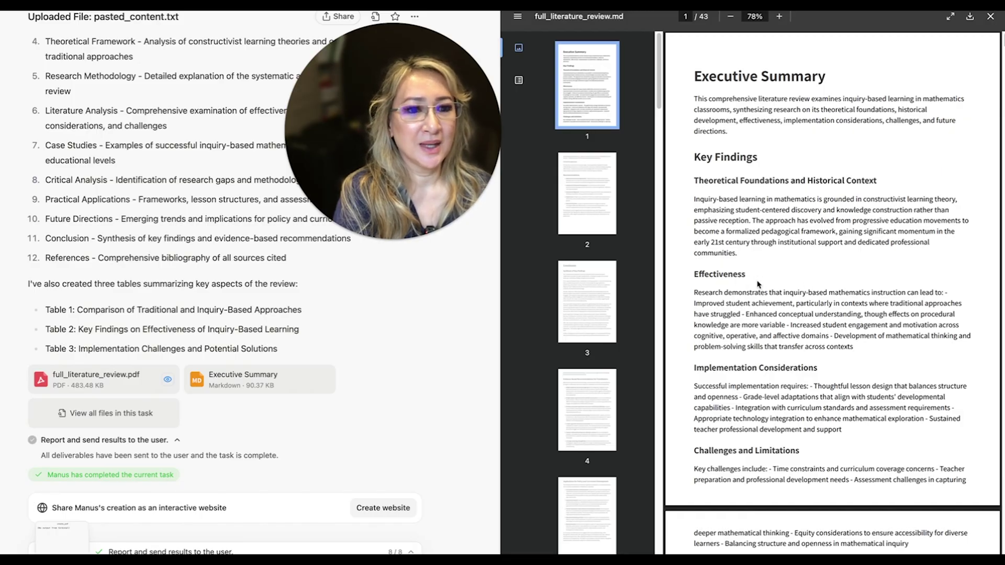
Step: Read from the page 1 Executive Summary down to the five Recommendations on page 2
scroll(758, 284, "down", 1)
scroll(758, 284, "down", 1)
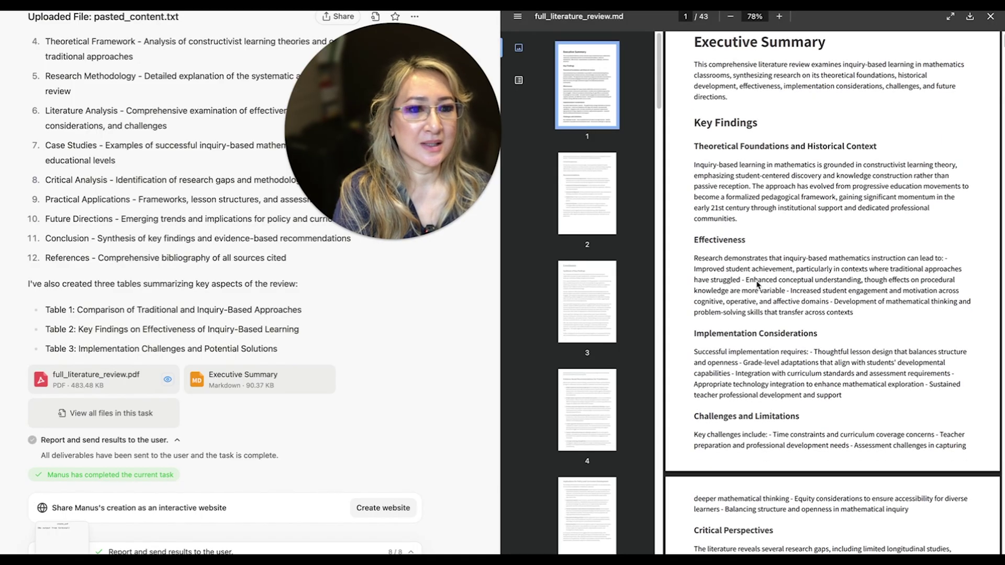
scroll(758, 285, "down", 1)
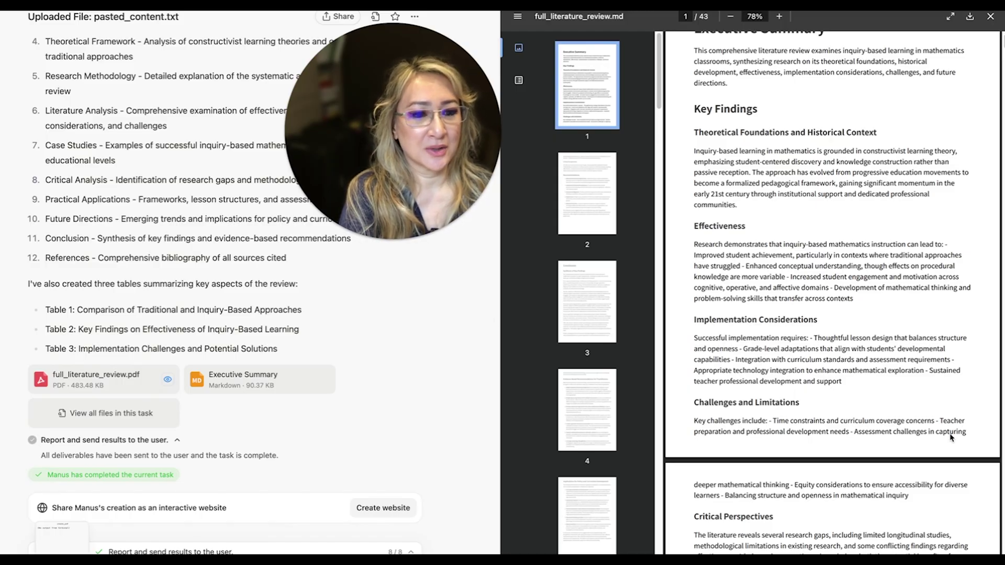
scroll(920, 444, "down", 1)
scroll(920, 444, "down", 1)
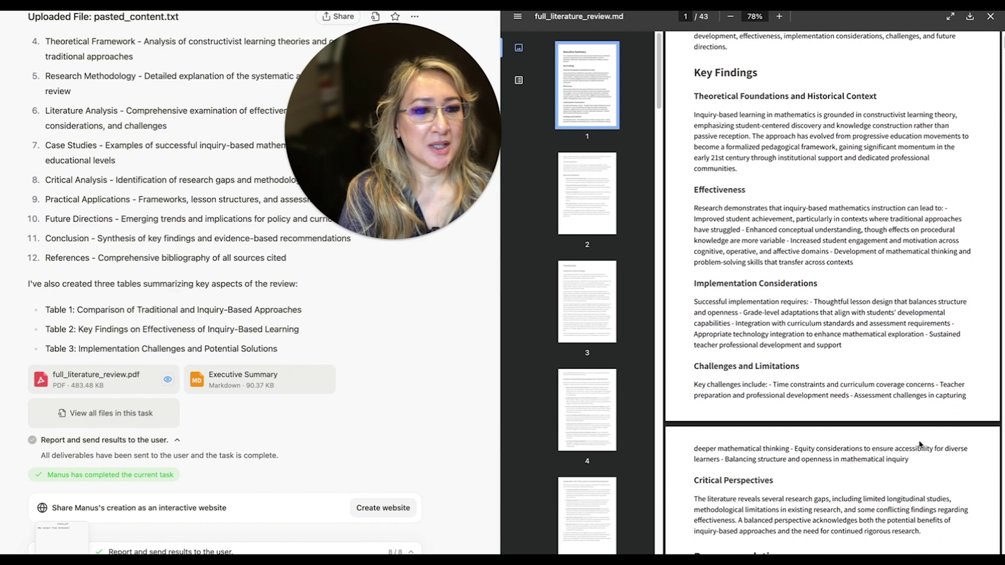
scroll(920, 443, "down", 5)
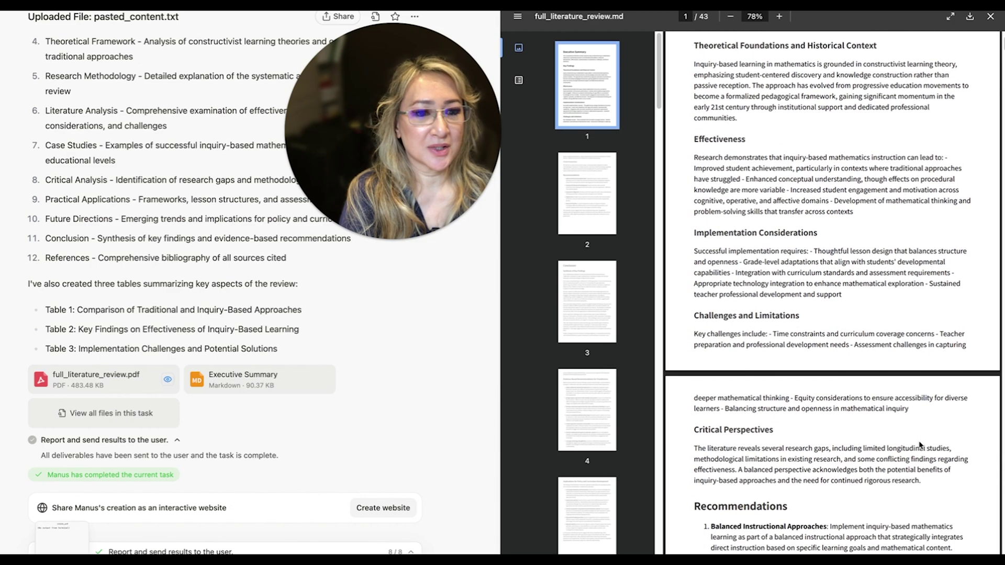
scroll(920, 445, "down", 1)
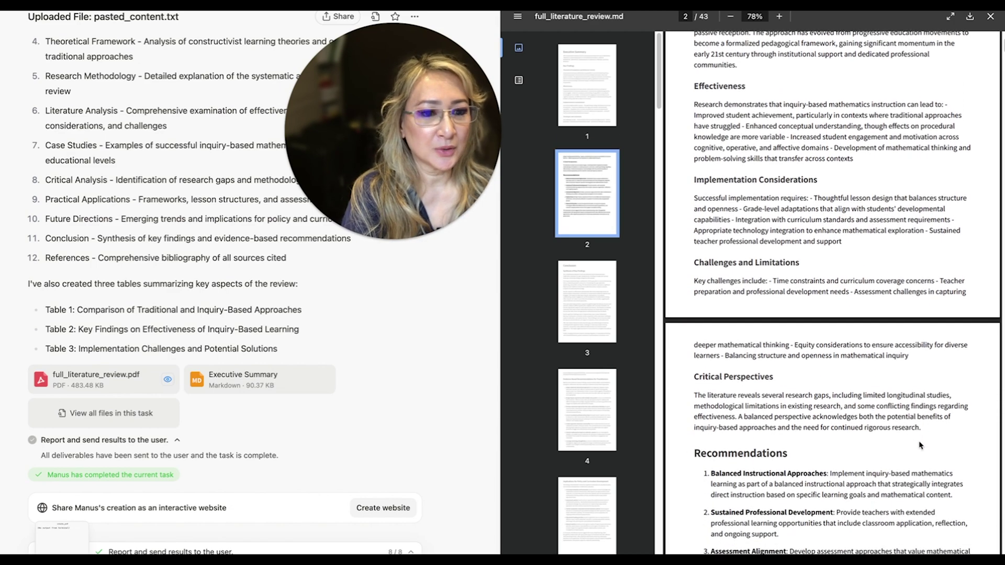
scroll(920, 445, "down", 3)
scroll(915, 445, "down", 9)
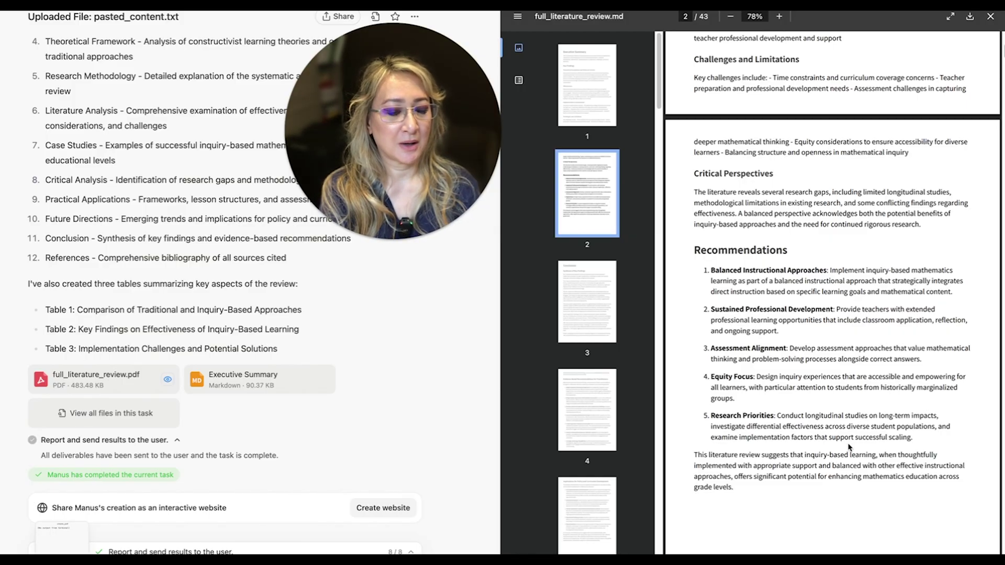
Step: Read pages 9–10: search terms, inclusion/exclusion criteria and the seven-point Quality Assessment Framework
scroll(850, 447, "down", 5)
scroll(850, 447, "down", 9)
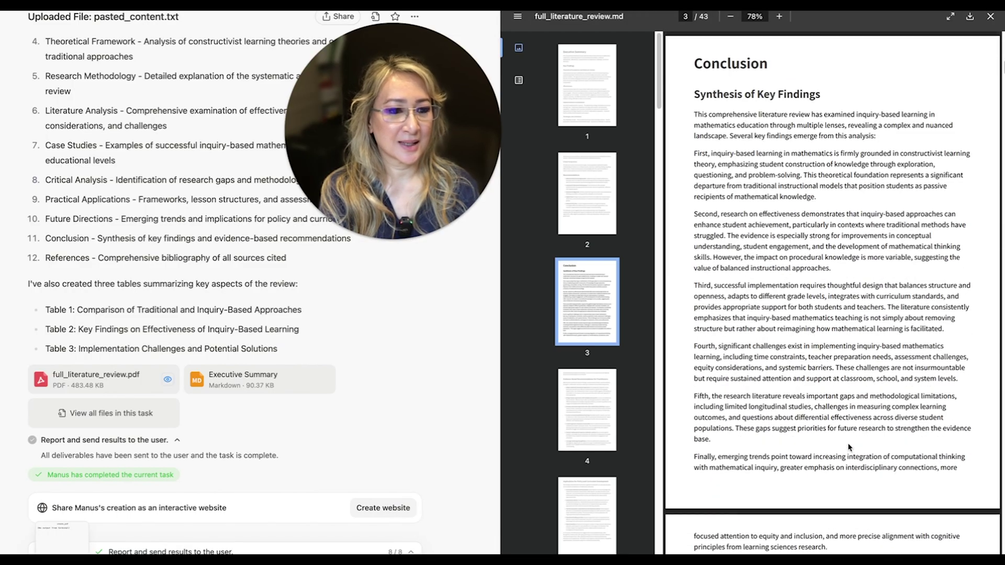
scroll(850, 448, "down", 2)
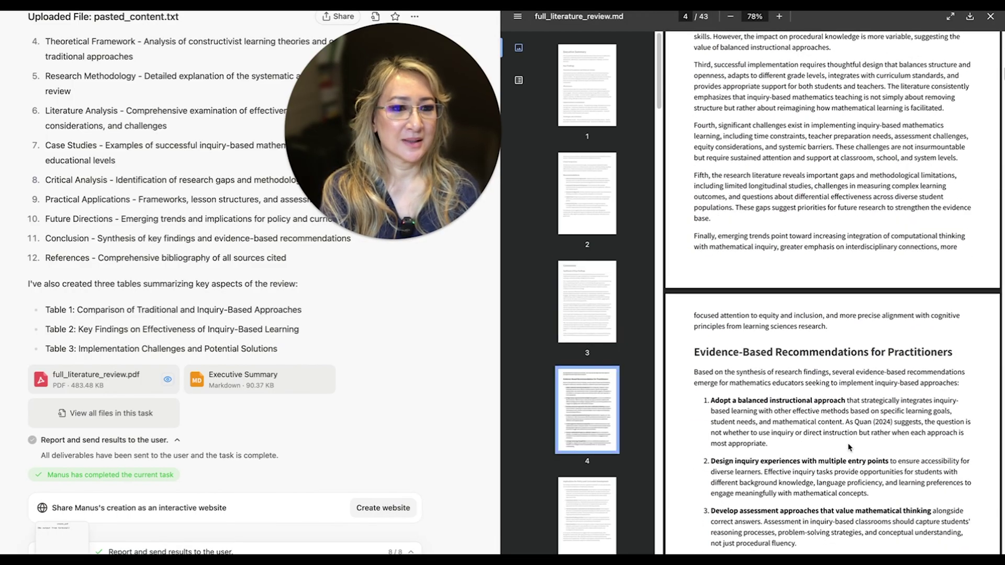
scroll(850, 448, "down", 1)
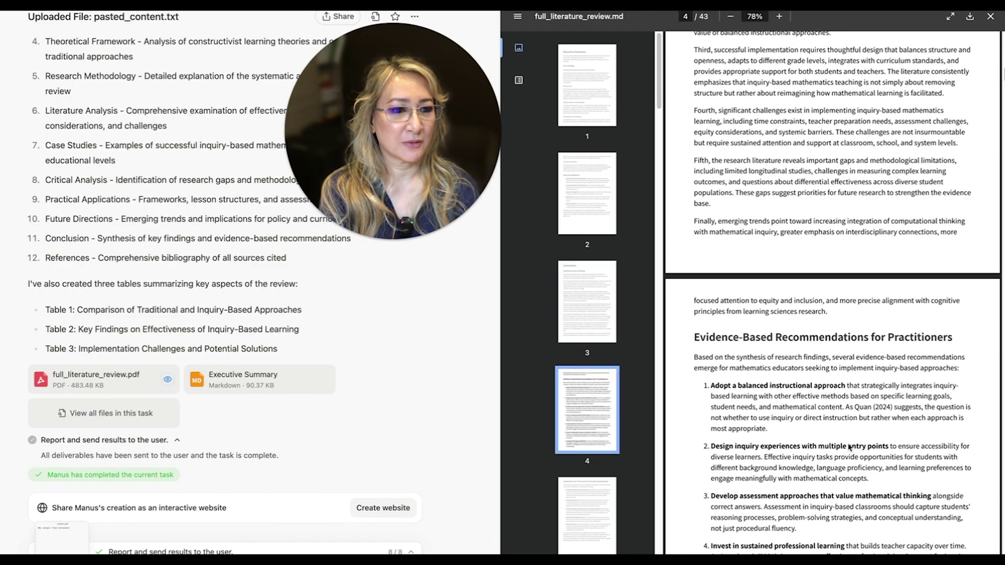
scroll(849, 448, "down", 9)
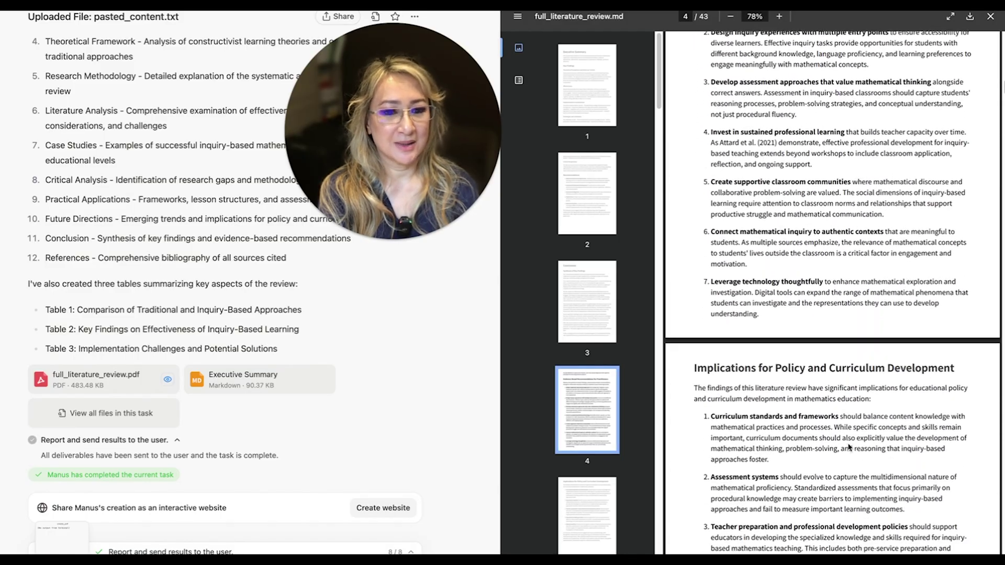
scroll(849, 448, "down", 15)
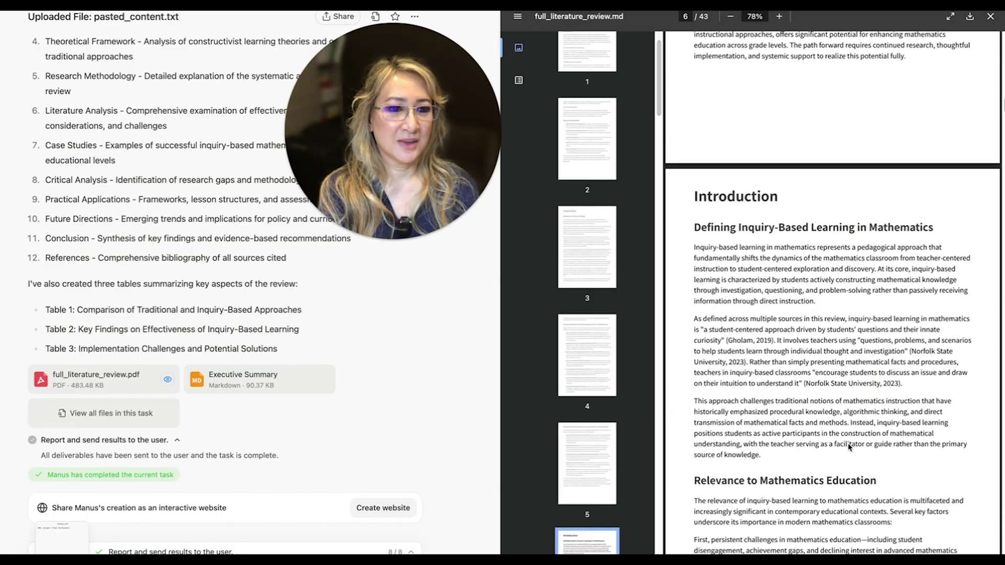
scroll(850, 447, "down", 3)
scroll(850, 447, "down", 11)
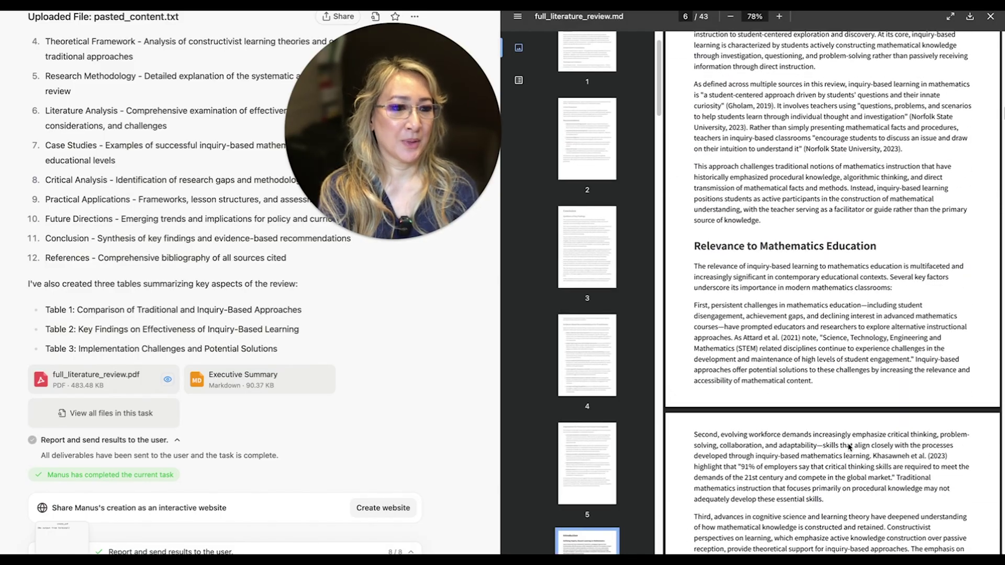
scroll(850, 447, "down", 7)
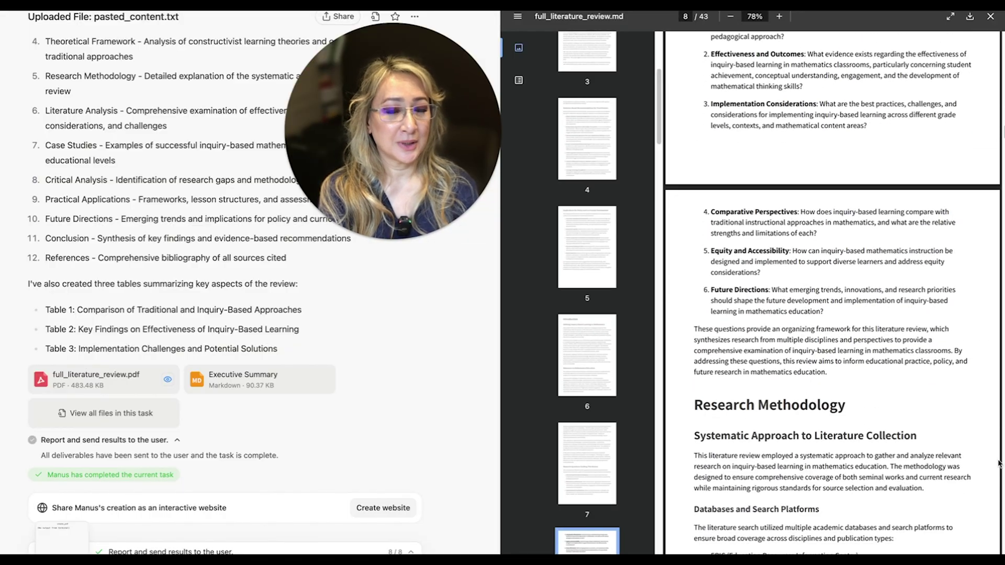
scroll(998, 479, "down", 1)
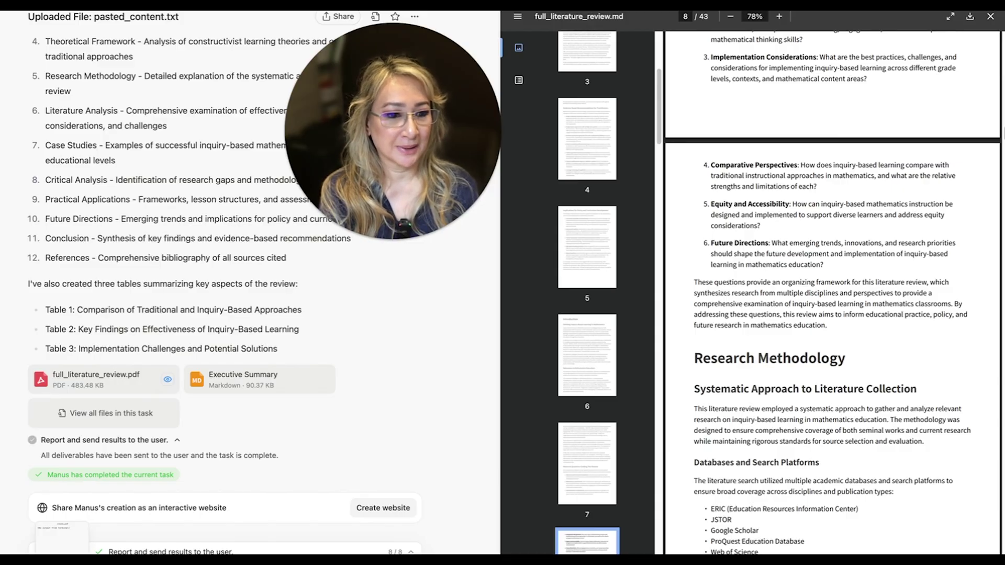
scroll(953, 542, "down", 2)
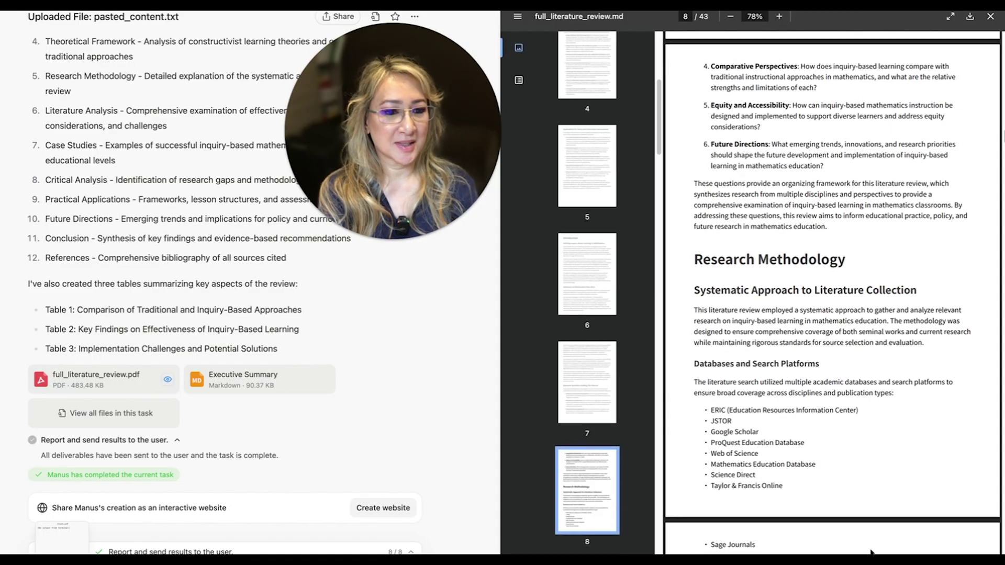
scroll(871, 553, "down", 10)
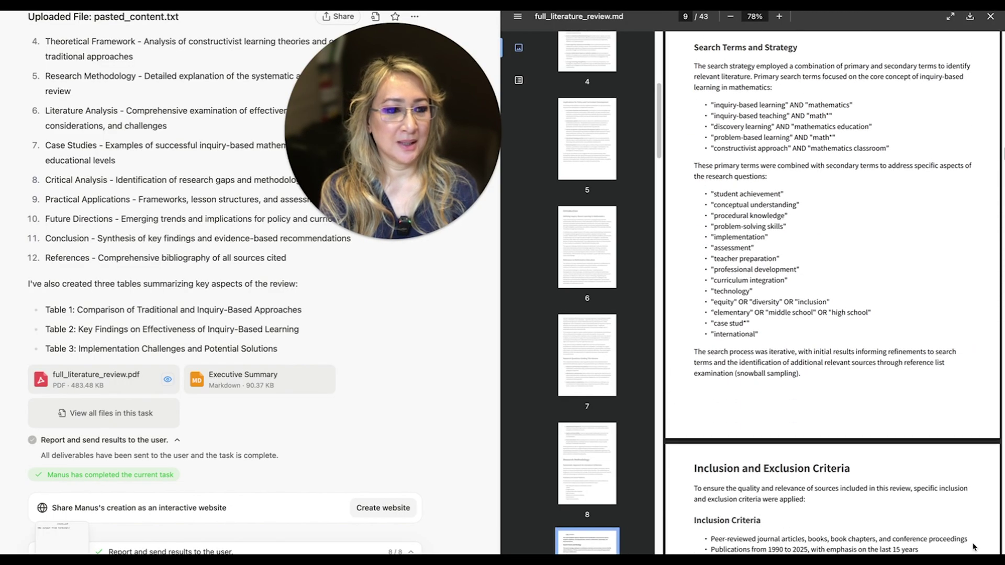
scroll(975, 547, "down", 1)
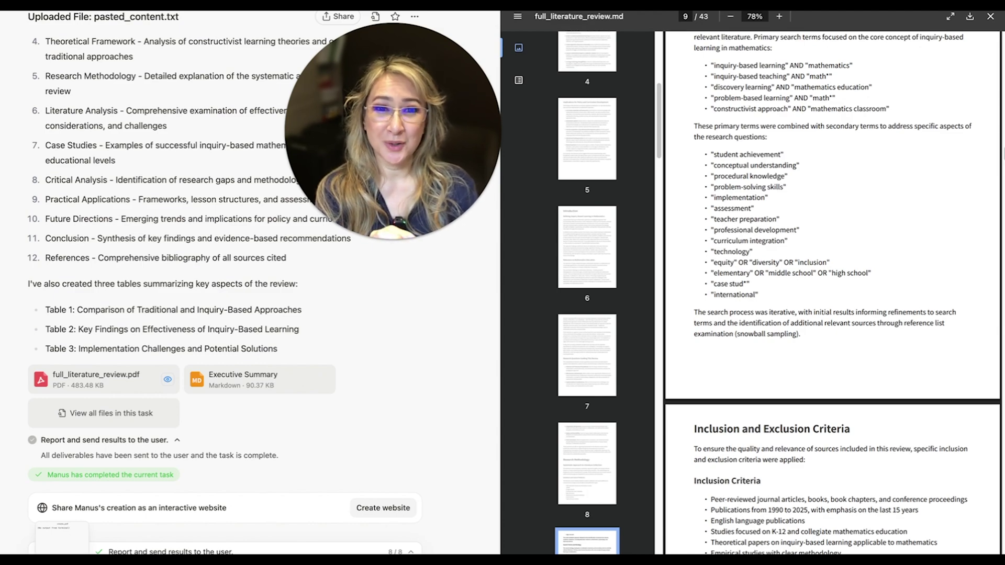
scroll(854, 532, "down", 20)
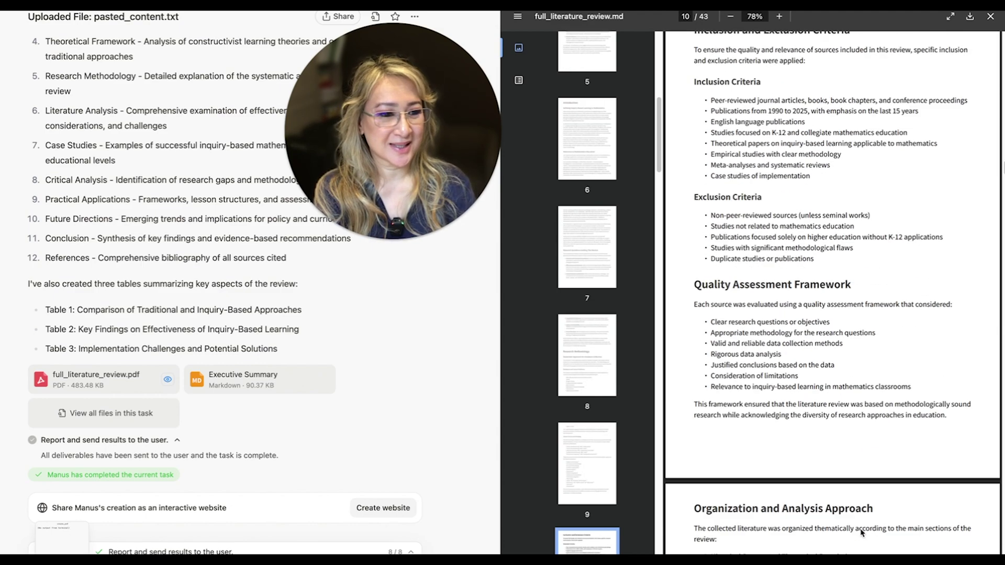
Step: Check the page 43 References, then move back through Tables 3, 2 and 1 to page 34
scroll(854, 532, "down", 20)
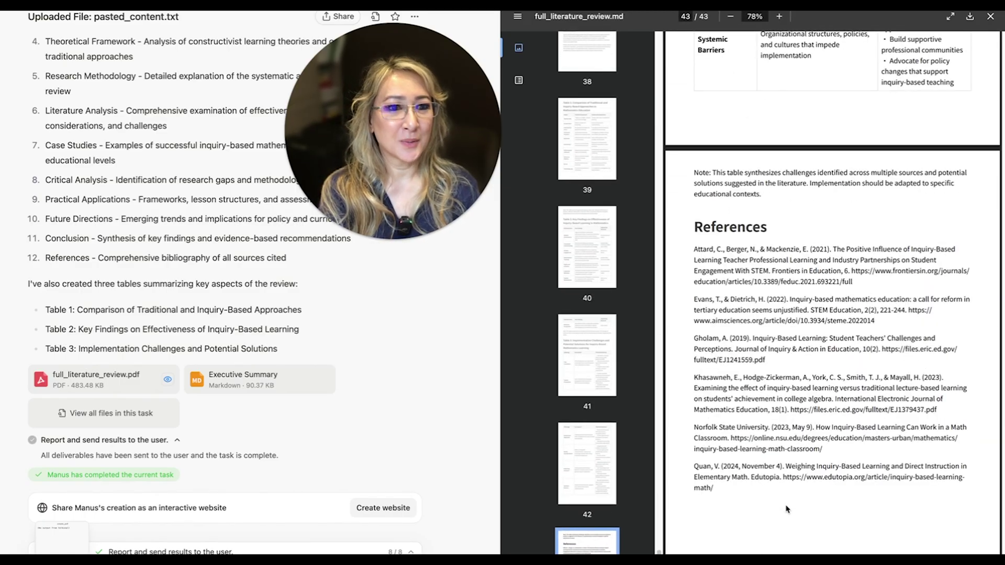
scroll(786, 510, "up", 1)
scroll(786, 510, "up", 1)
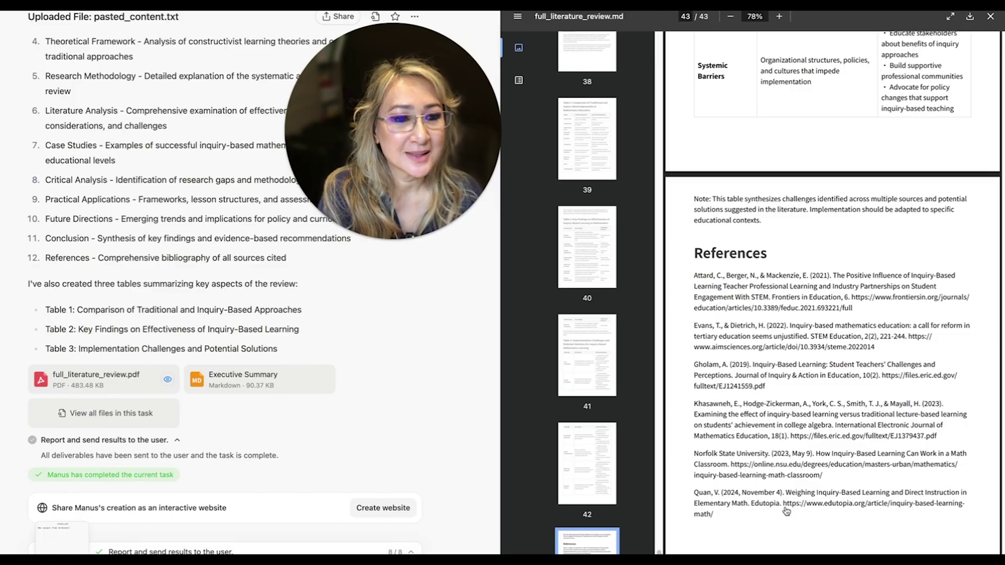
scroll(786, 510, "up", 6)
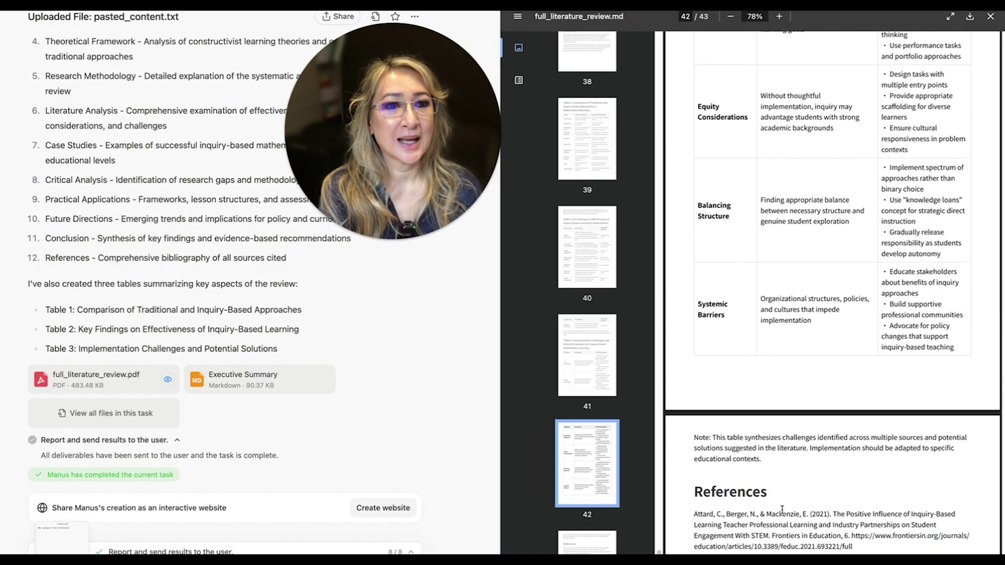
scroll(774, 514, "up", 5)
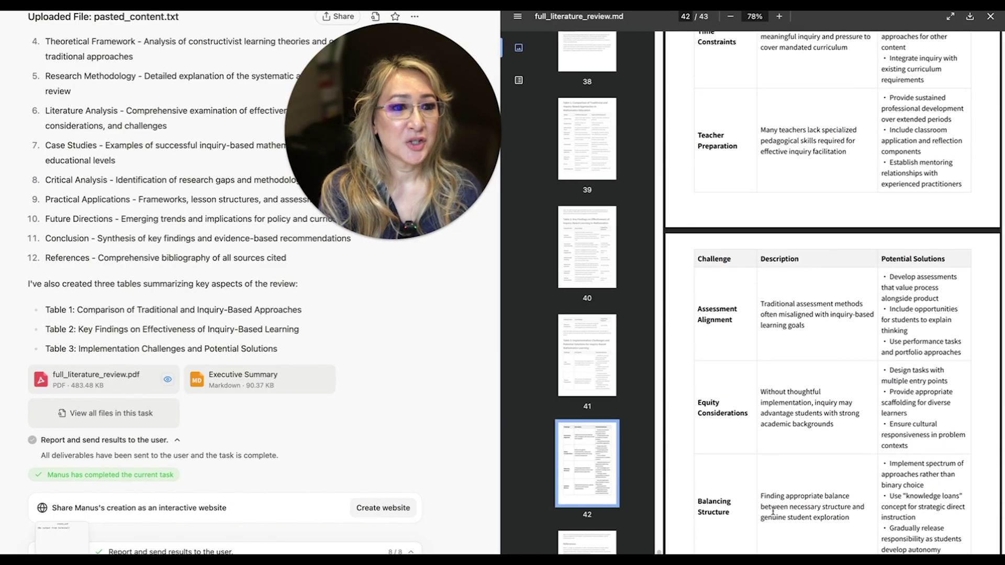
scroll(774, 510, "up", 7)
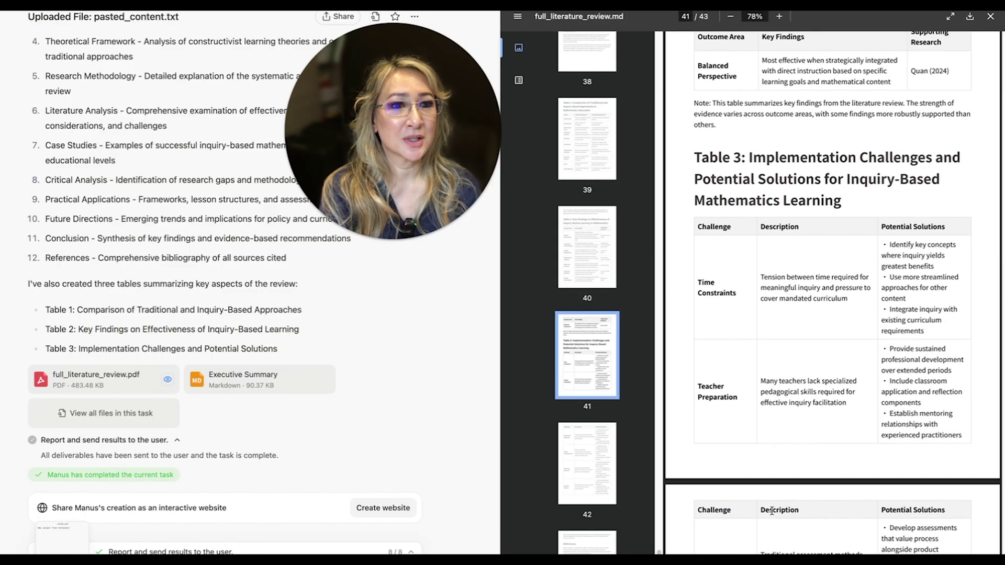
scroll(774, 515, "up", 1)
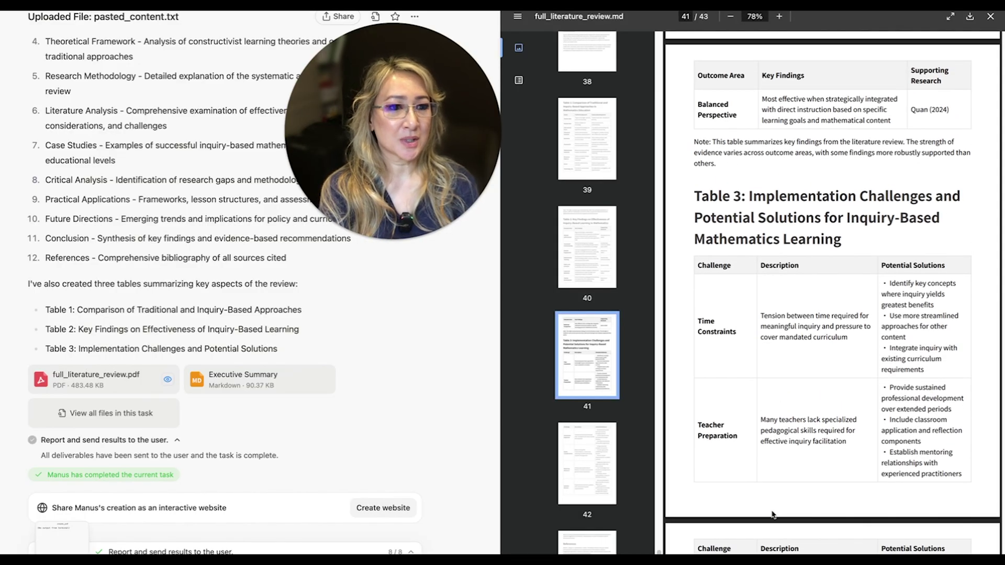
scroll(772, 515, "up", 5)
scroll(772, 511, "up", 10)
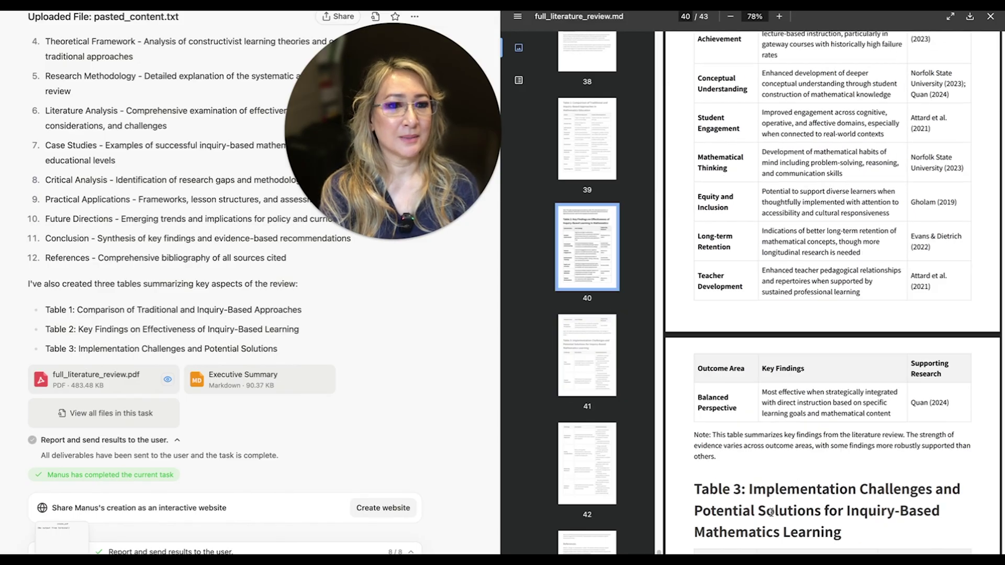
scroll(769, 514, "up", 17)
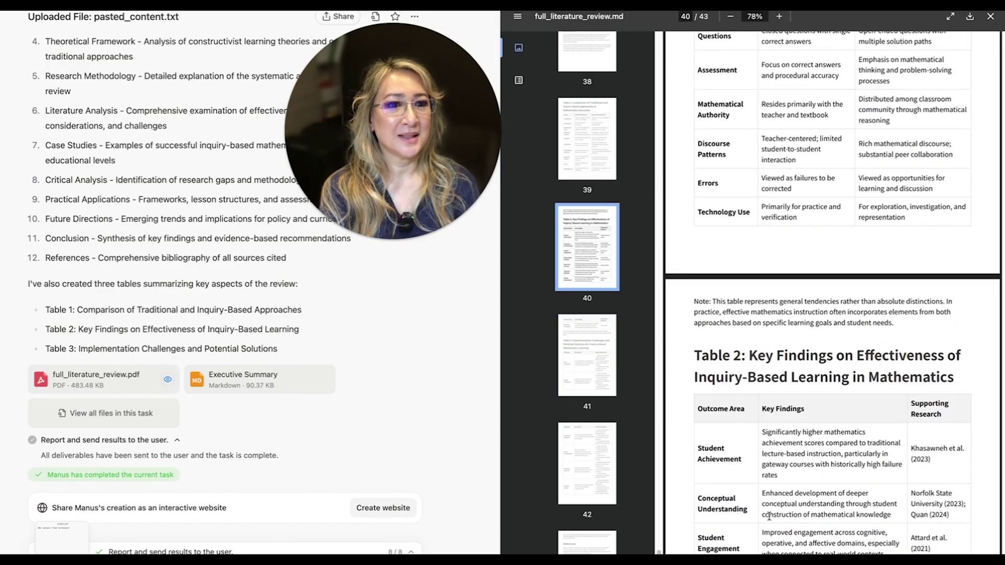
scroll(772, 518, "up", 14)
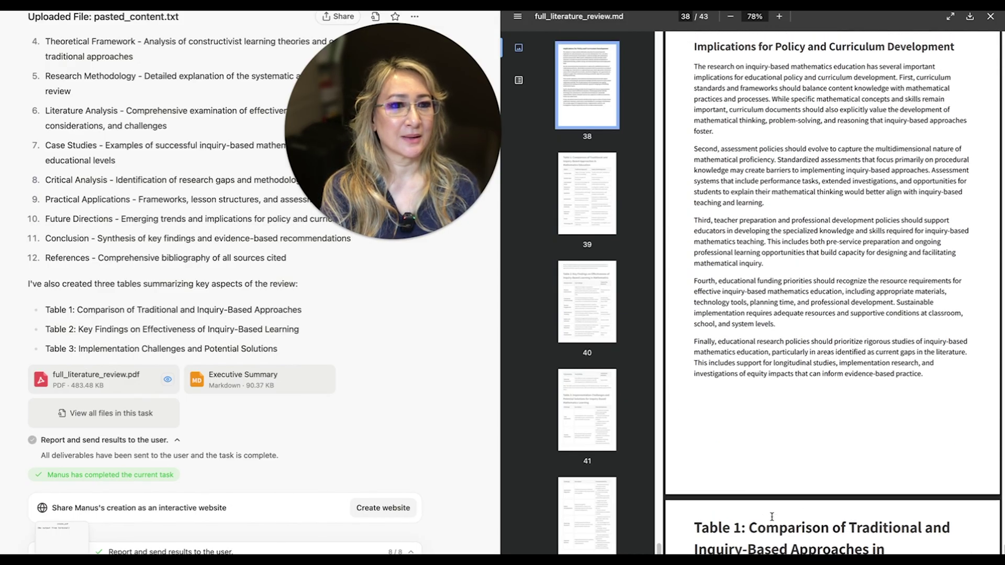
scroll(771, 517, "up", 20)
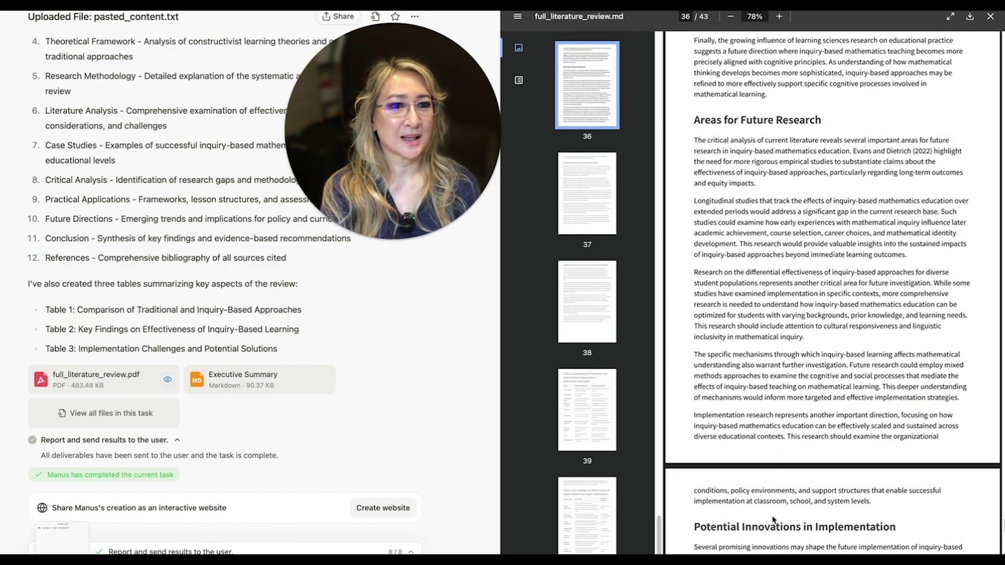
scroll(773, 518, "up", 10)
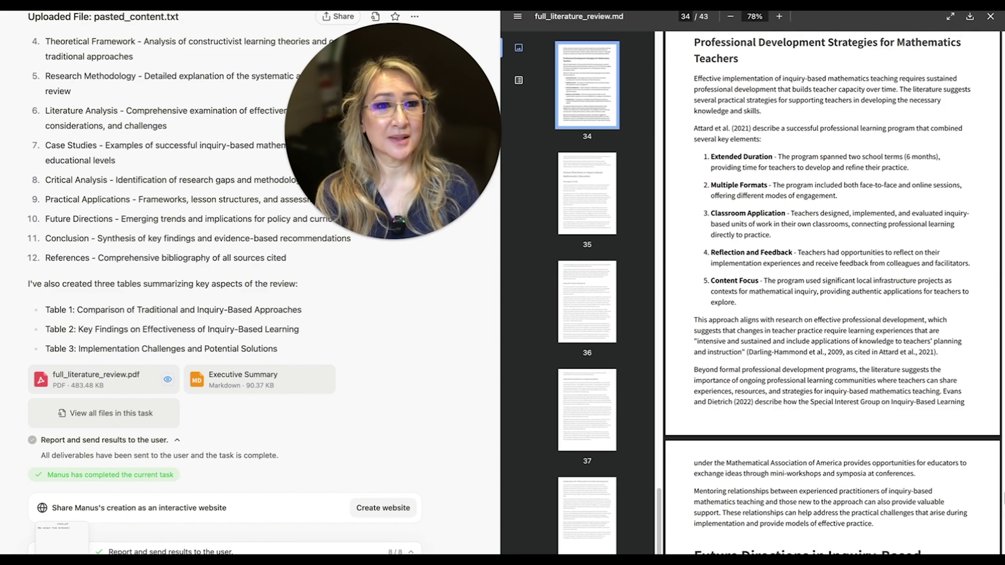
Step: List all task files and open the 90.37 KB Executive Summary markdown in the preview
left_click(111, 413)
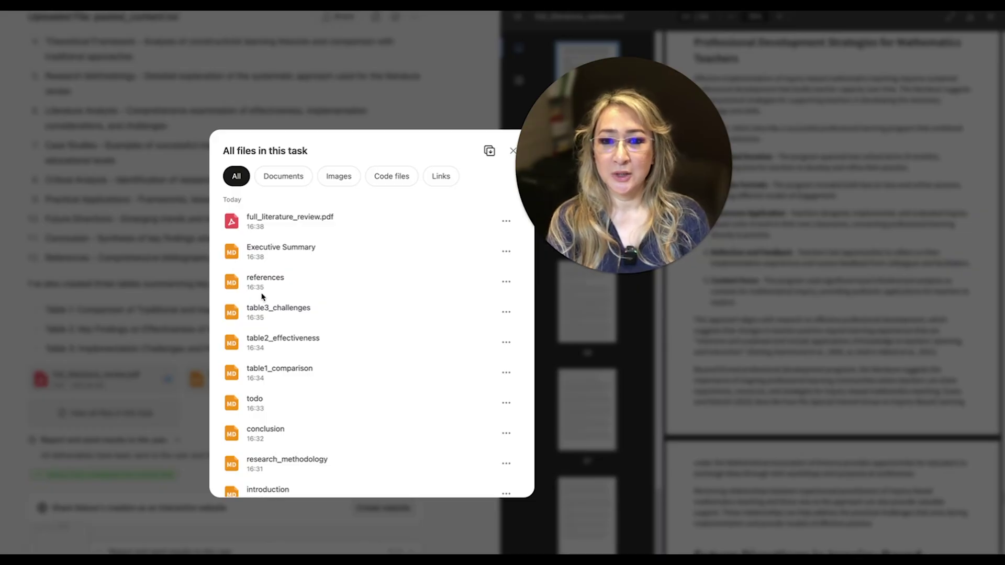
scroll(263, 297, "down", 1)
scroll(262, 294, "down", 5)
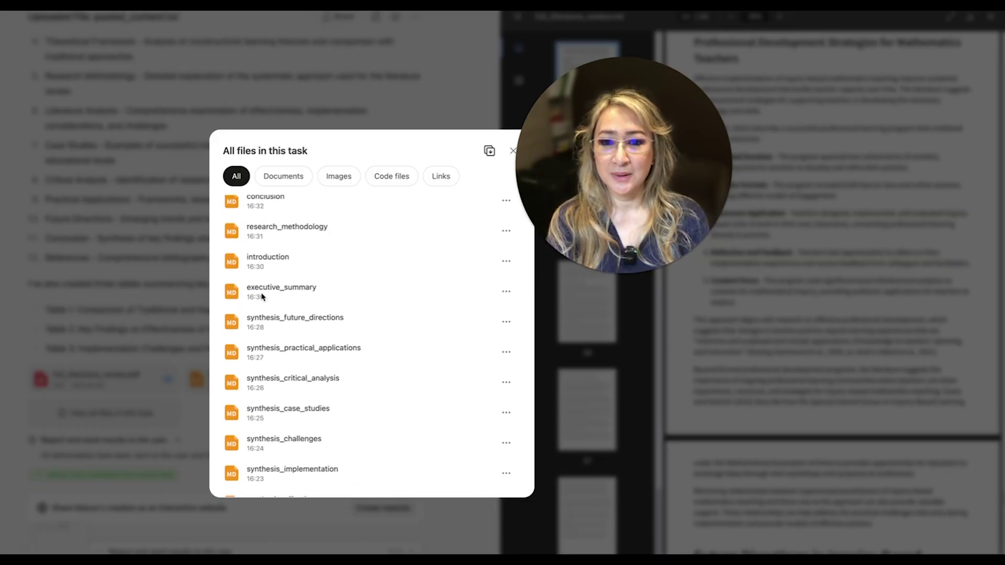
scroll(260, 292, "up", 7)
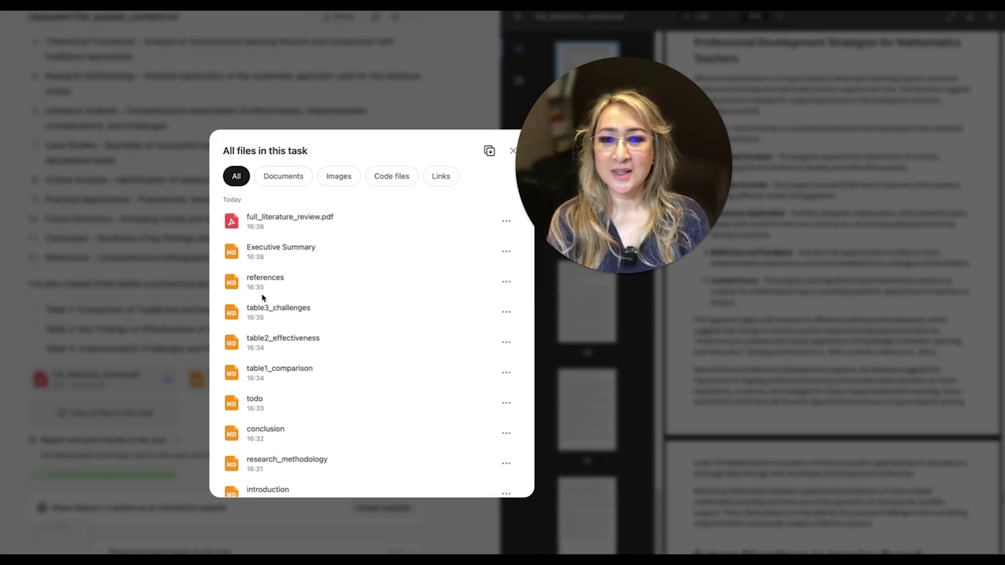
left_click(242, 253)
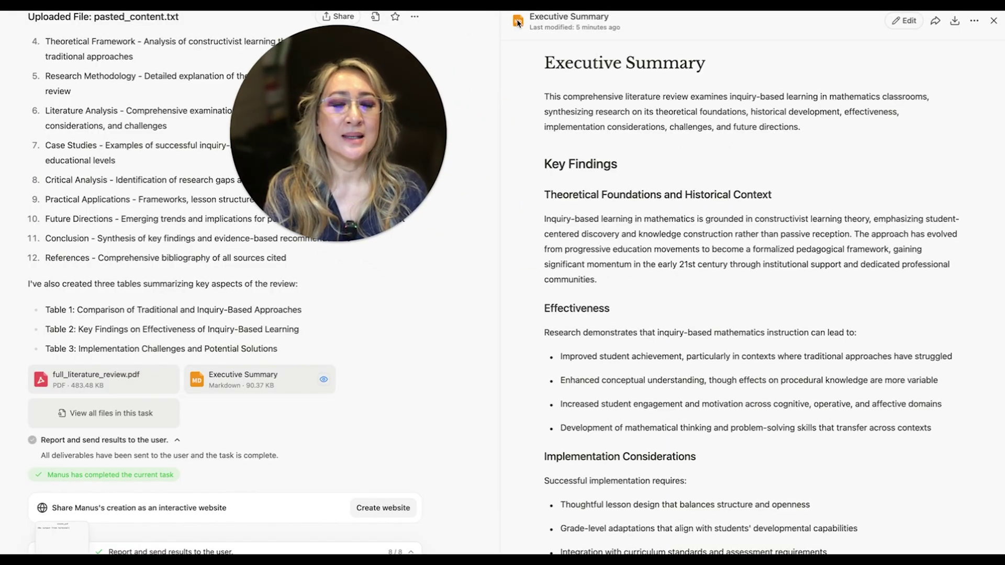
left_click(899, 23)
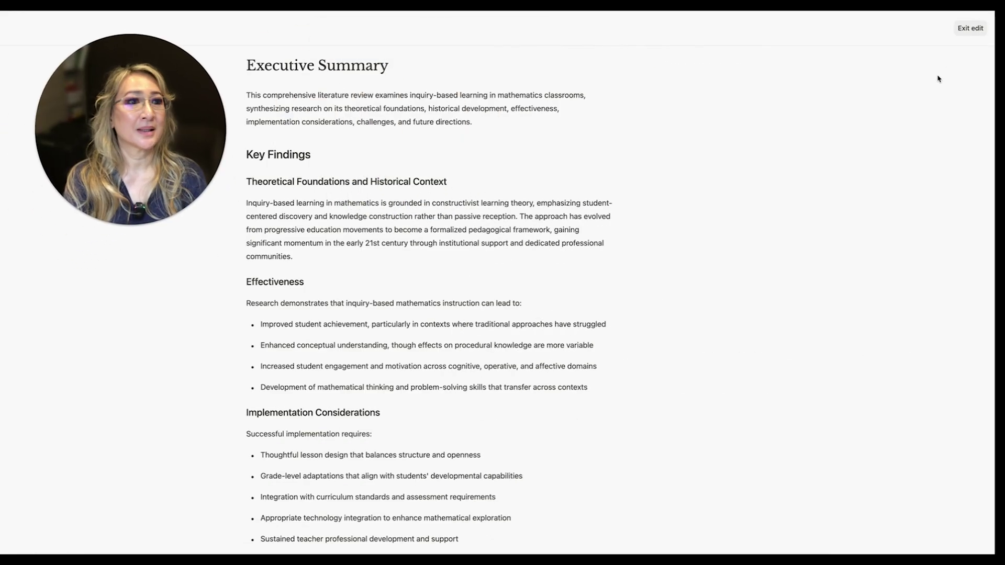
left_click(971, 29)
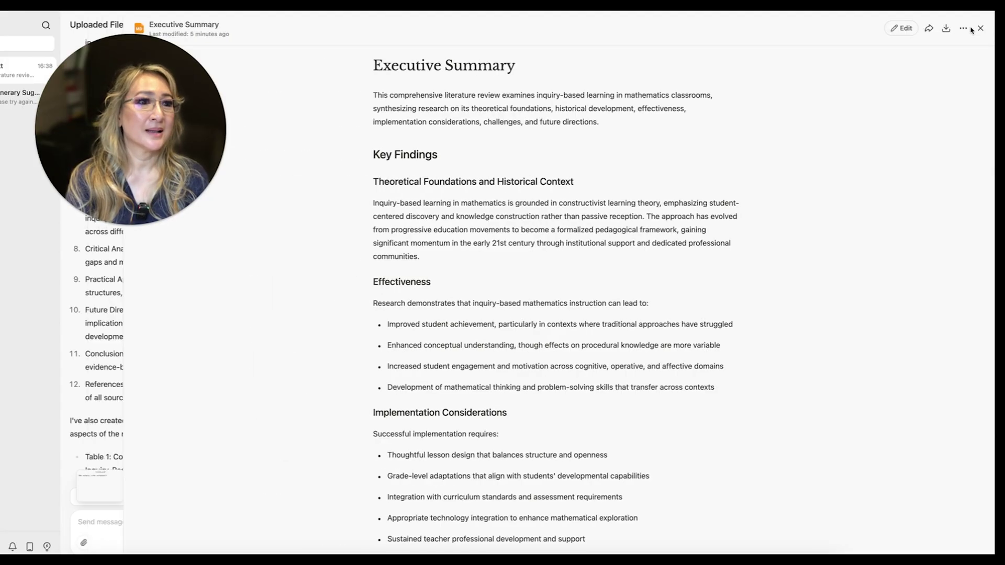
left_click(945, 30)
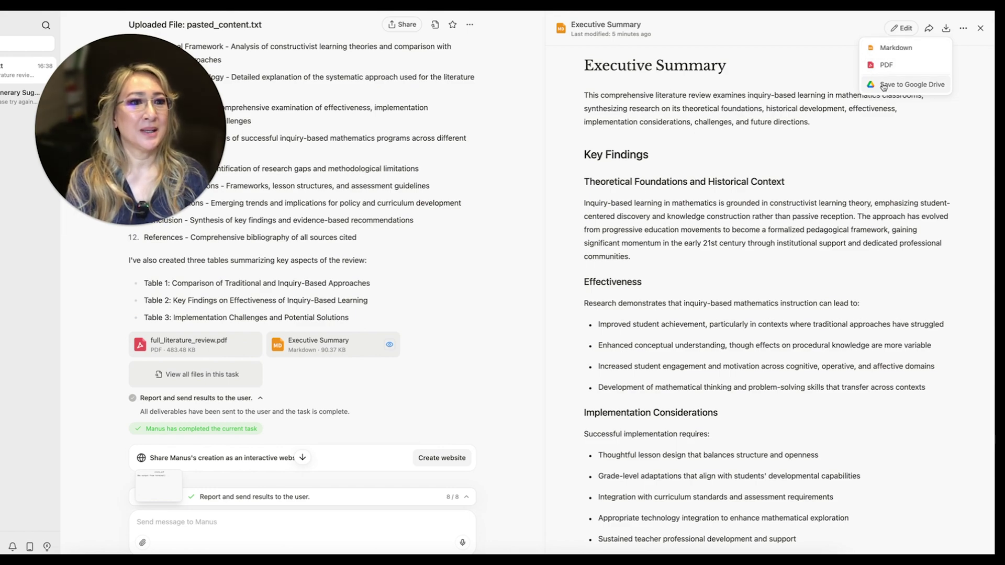
left_click(929, 29)
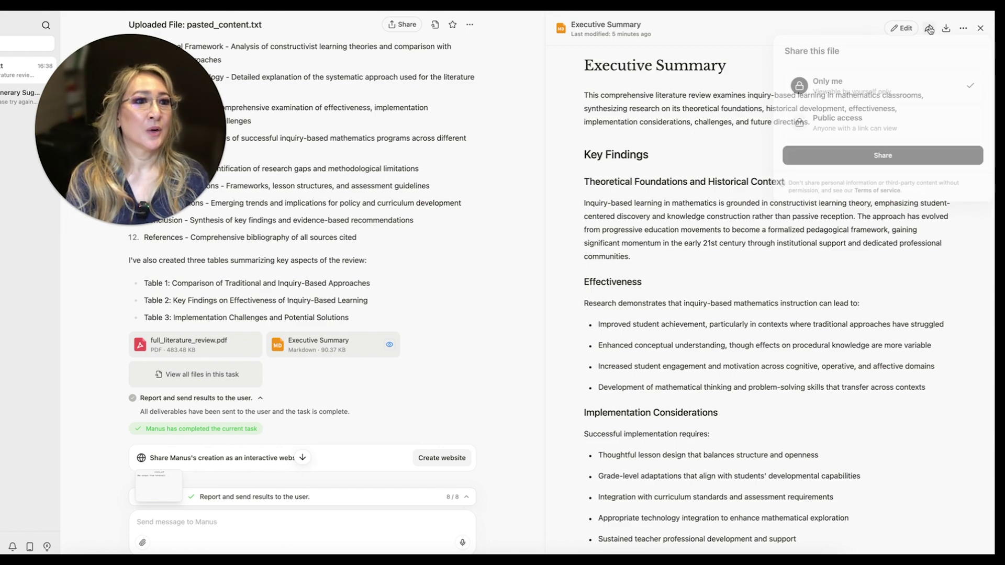
left_click(962, 29)
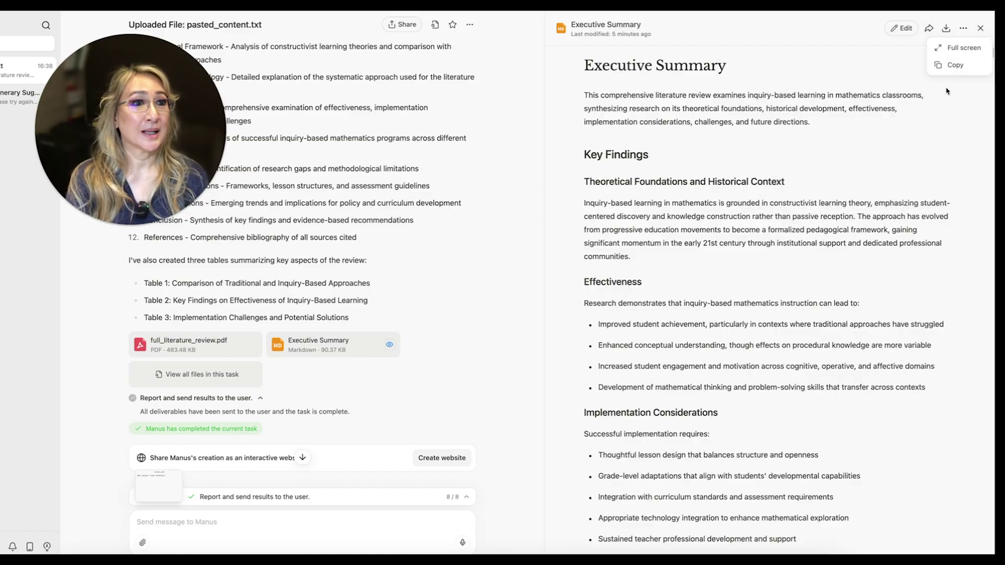
left_click(550, 202)
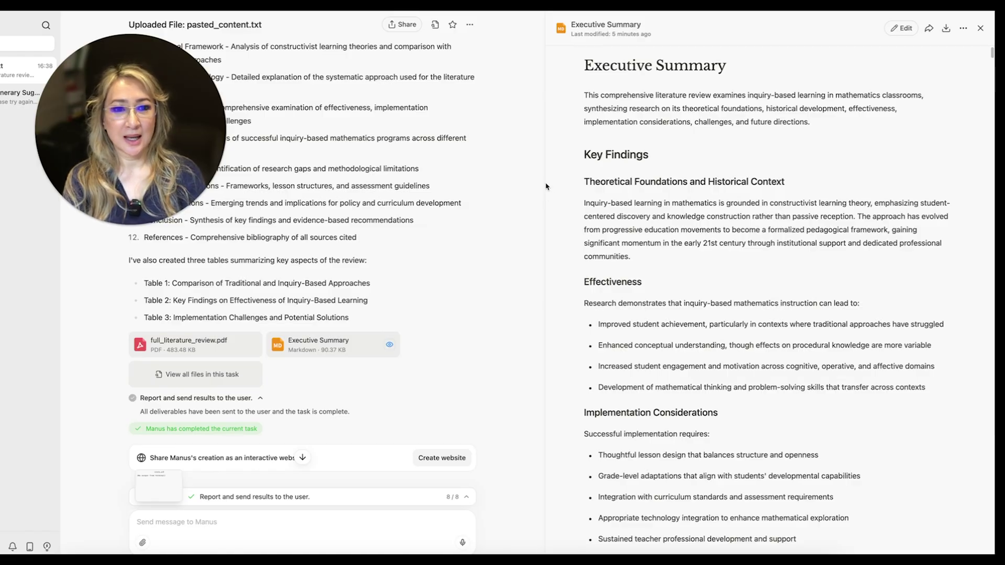
left_click_drag(143, 100, 371, 112)
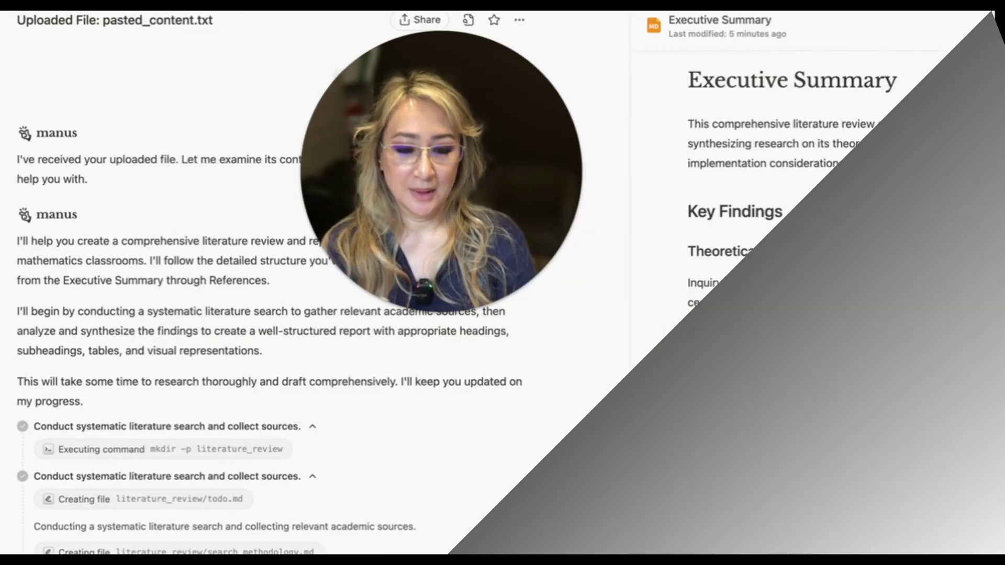